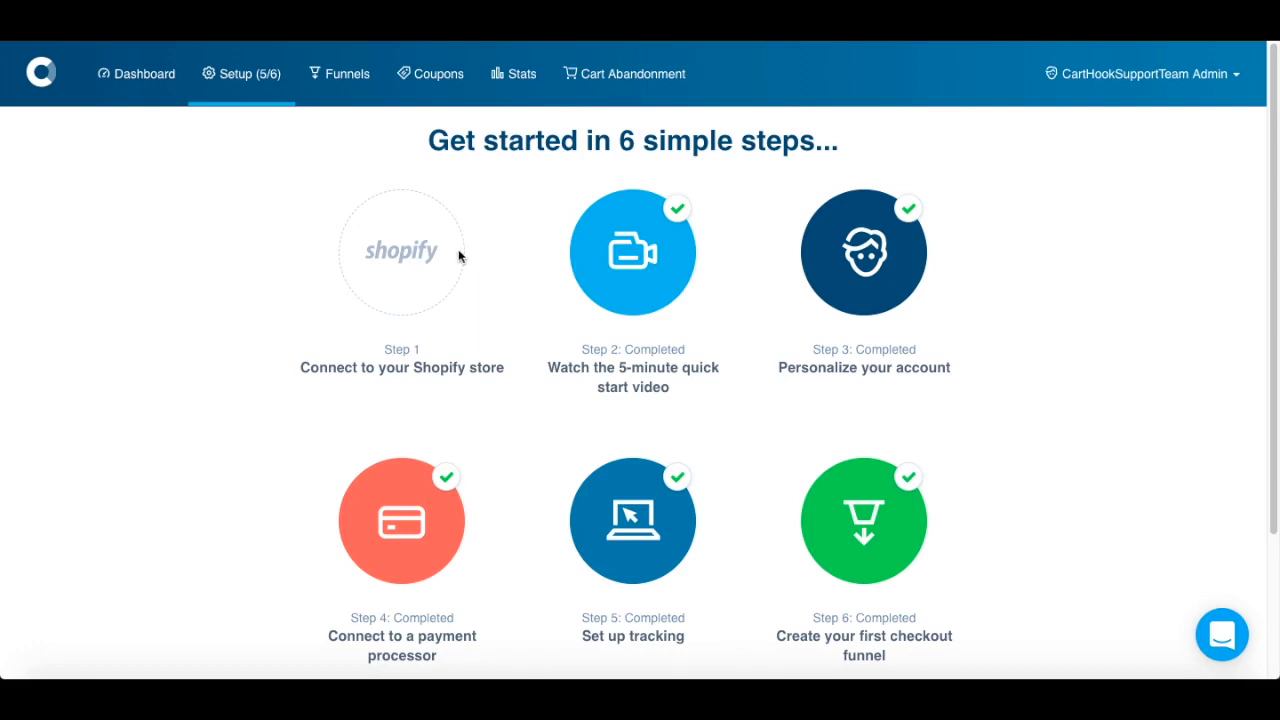
- Submit the Shopify store 'carthooksupportteam' to connect it to CartHook
click(421, 259)
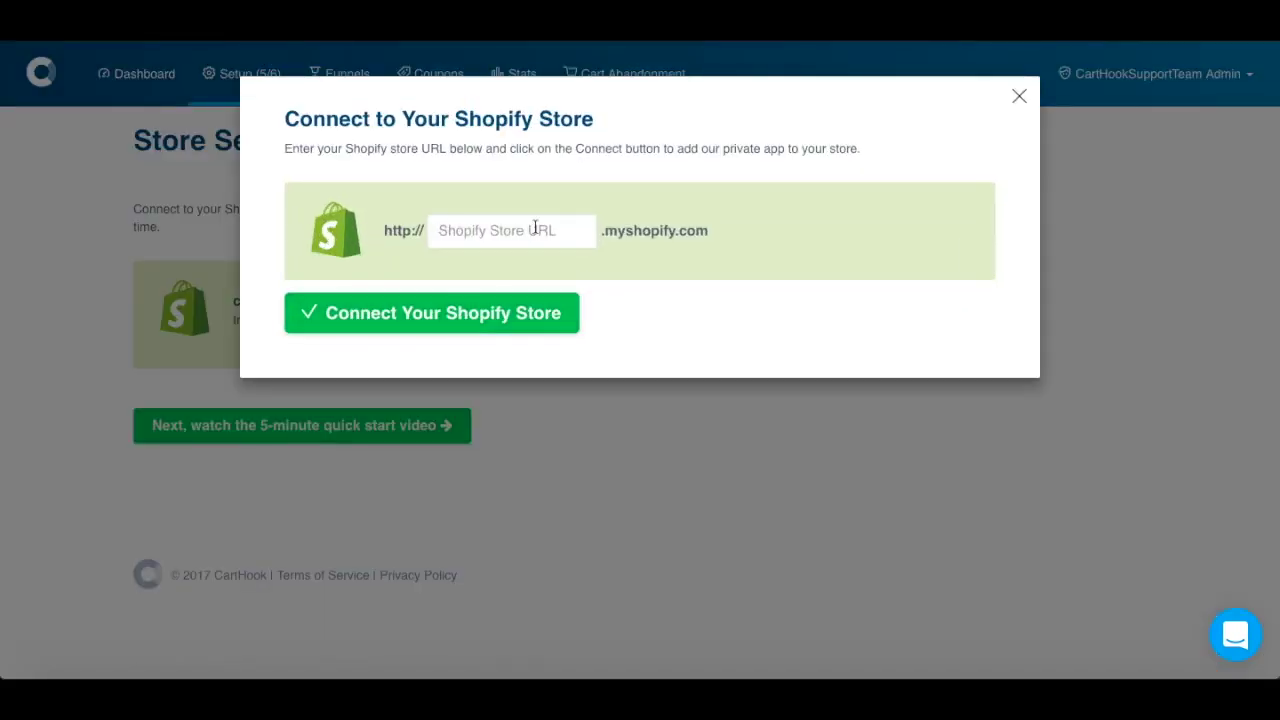
click(534, 229)
text(carthooksupportteam)
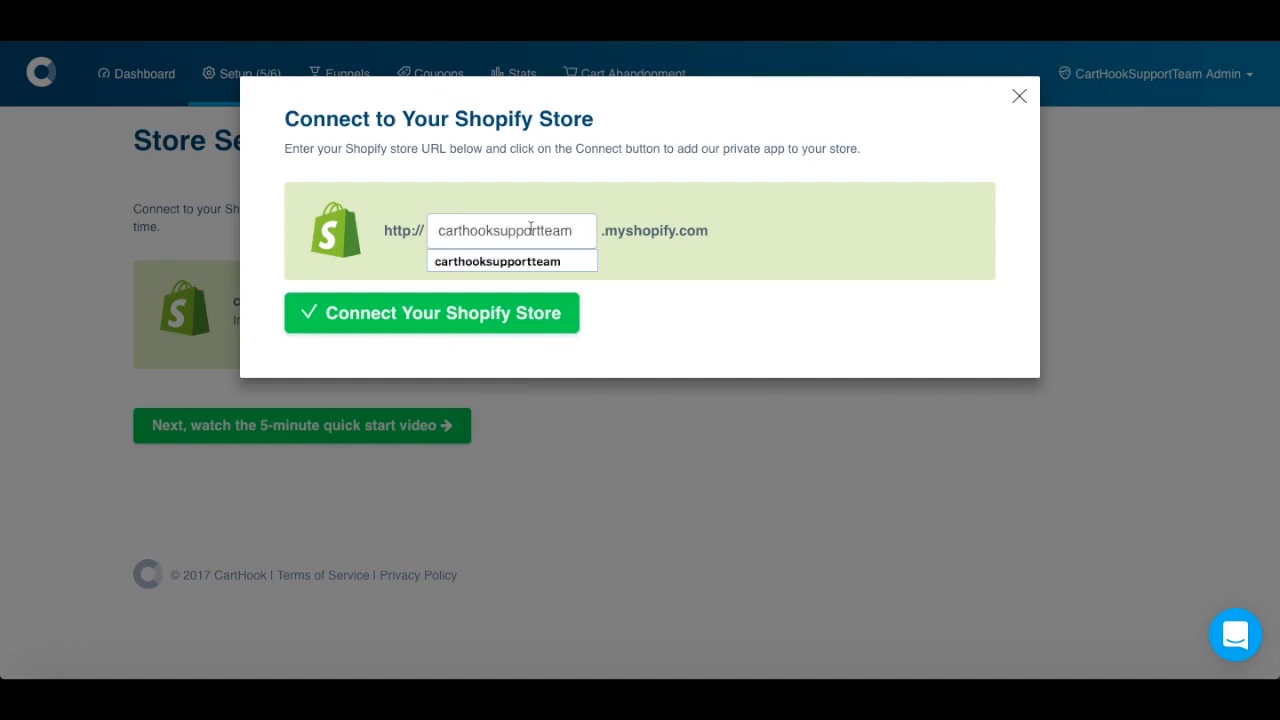
click(476, 316)
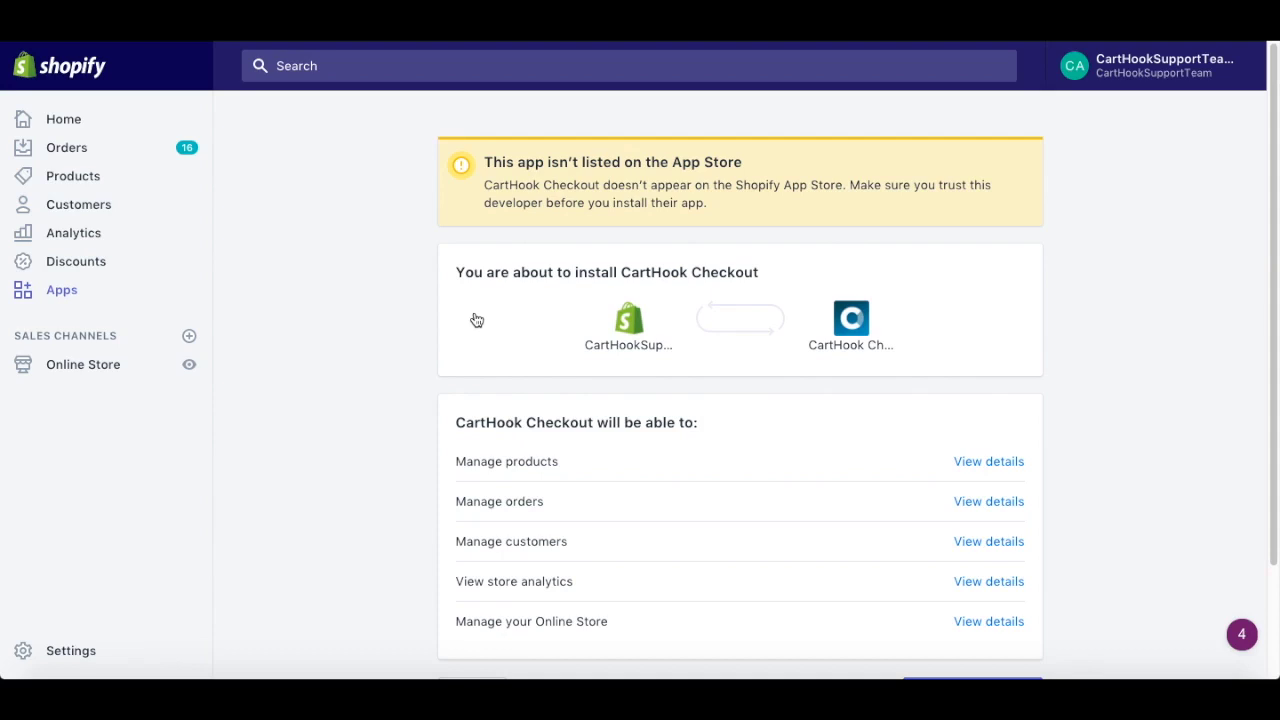
- Install the unlisted CartHook Checkout app on the Shopify store
scroll(475, 320, down, 3)
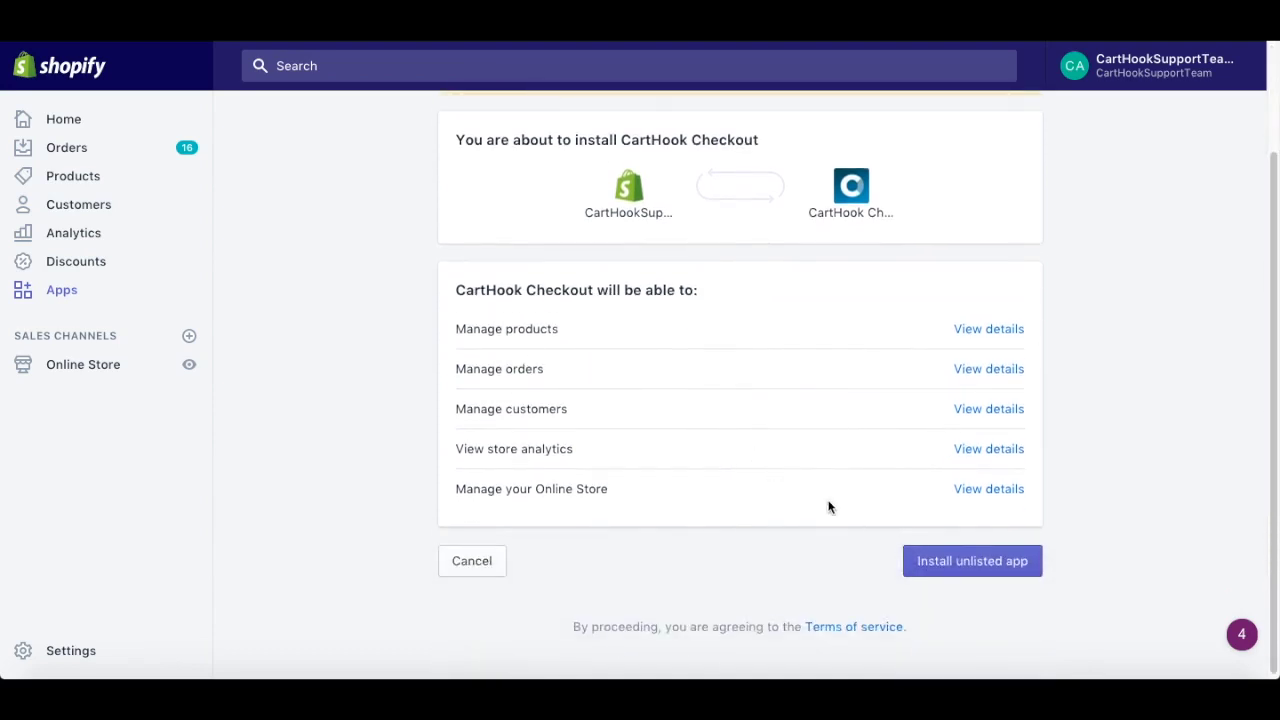
click(922, 558)
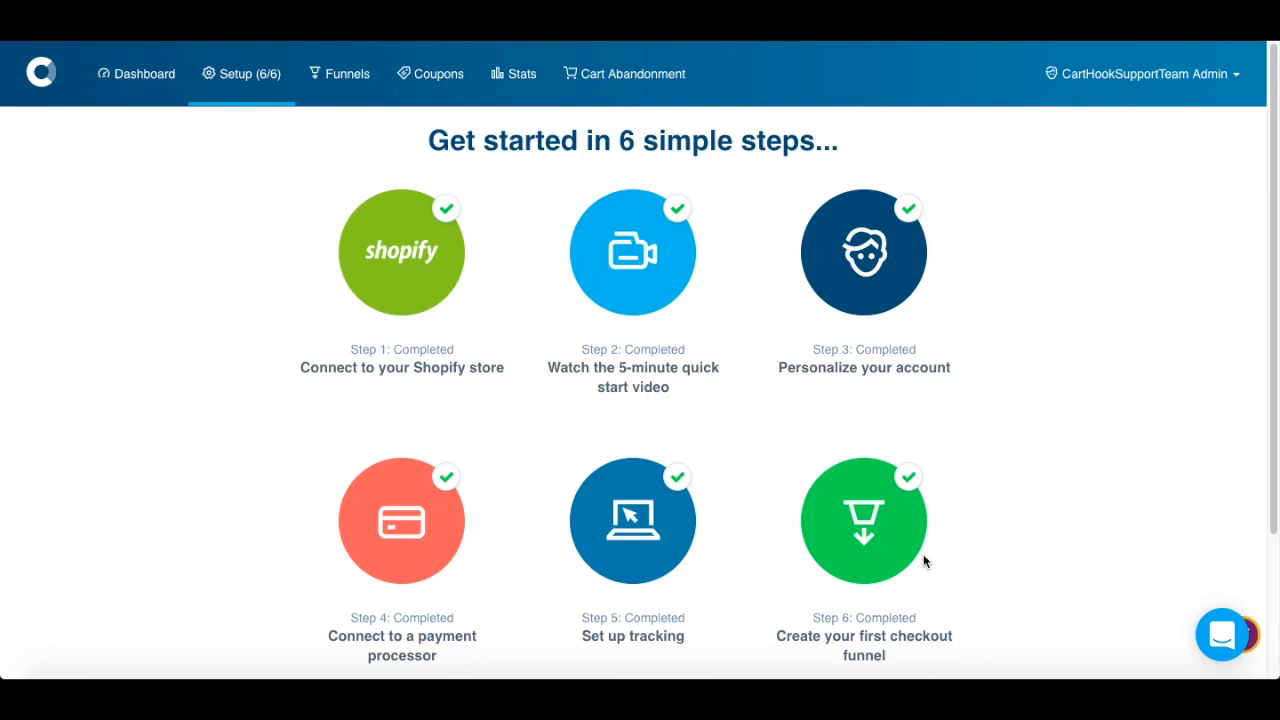
- Save checkout form options: Company Name hidden, Address line 2 and phone optional
click(875, 315)
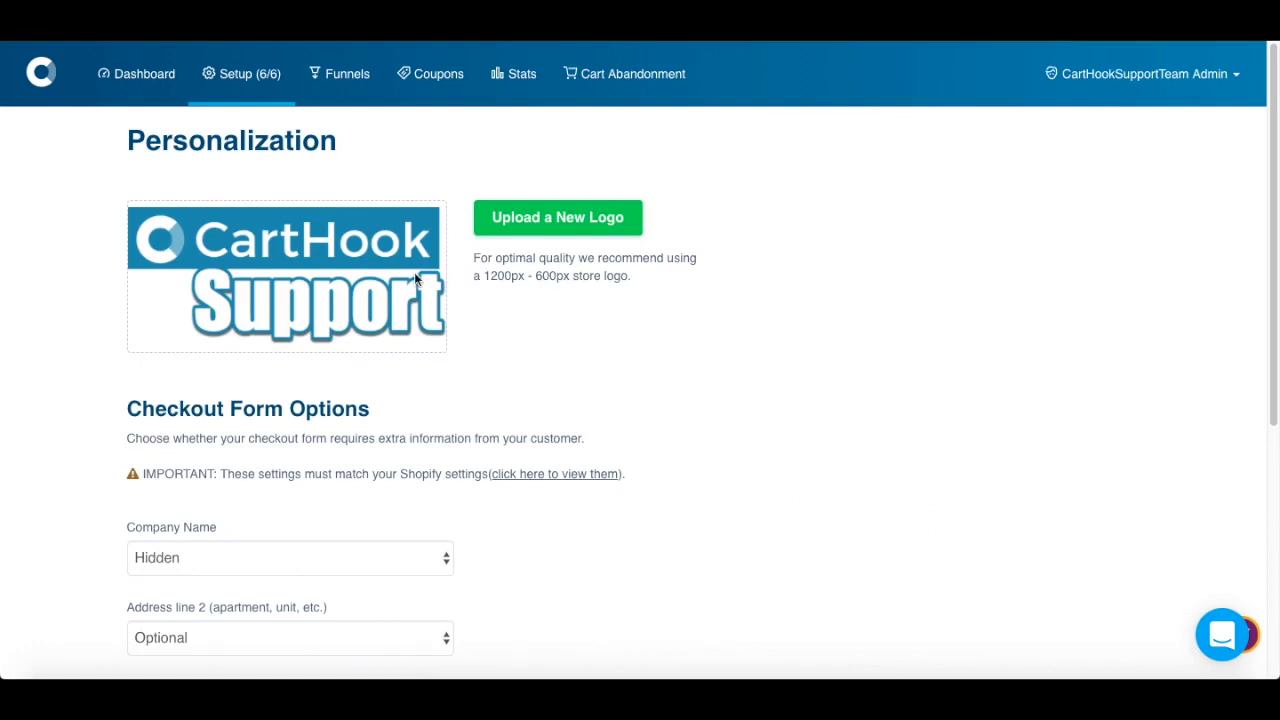
scroll(413, 280, down, 2)
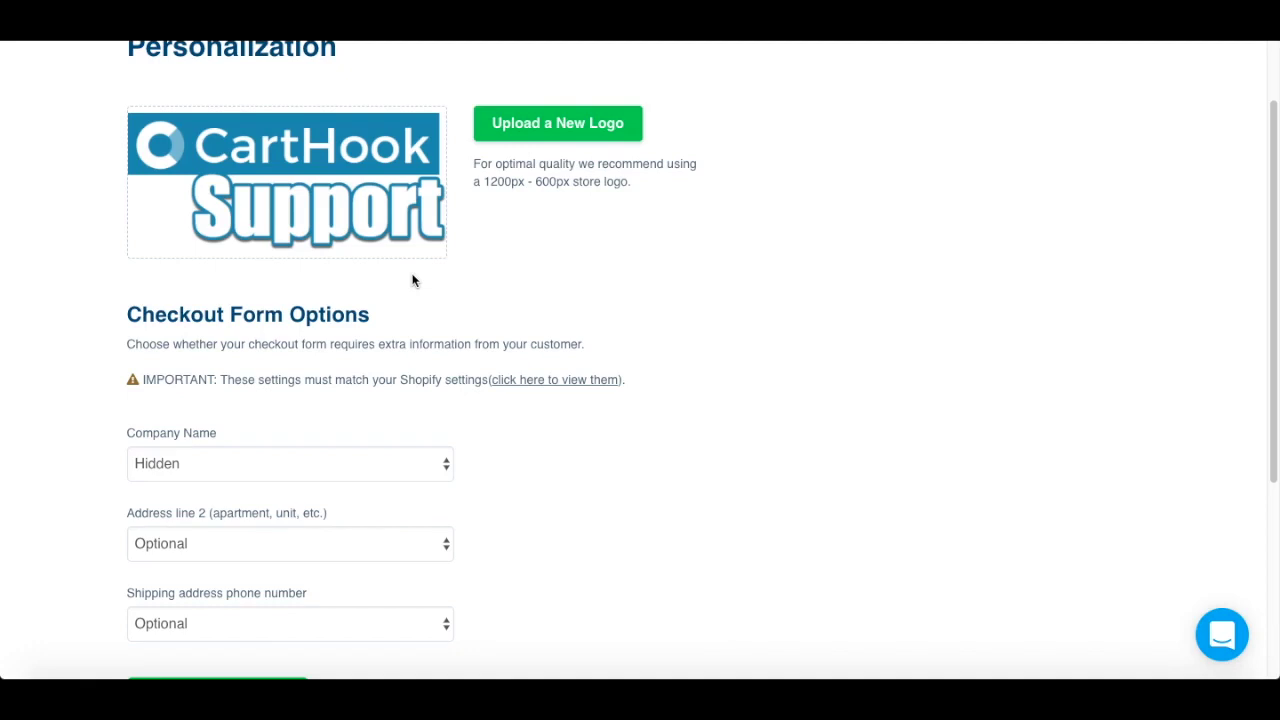
scroll(413, 280, down, 2)
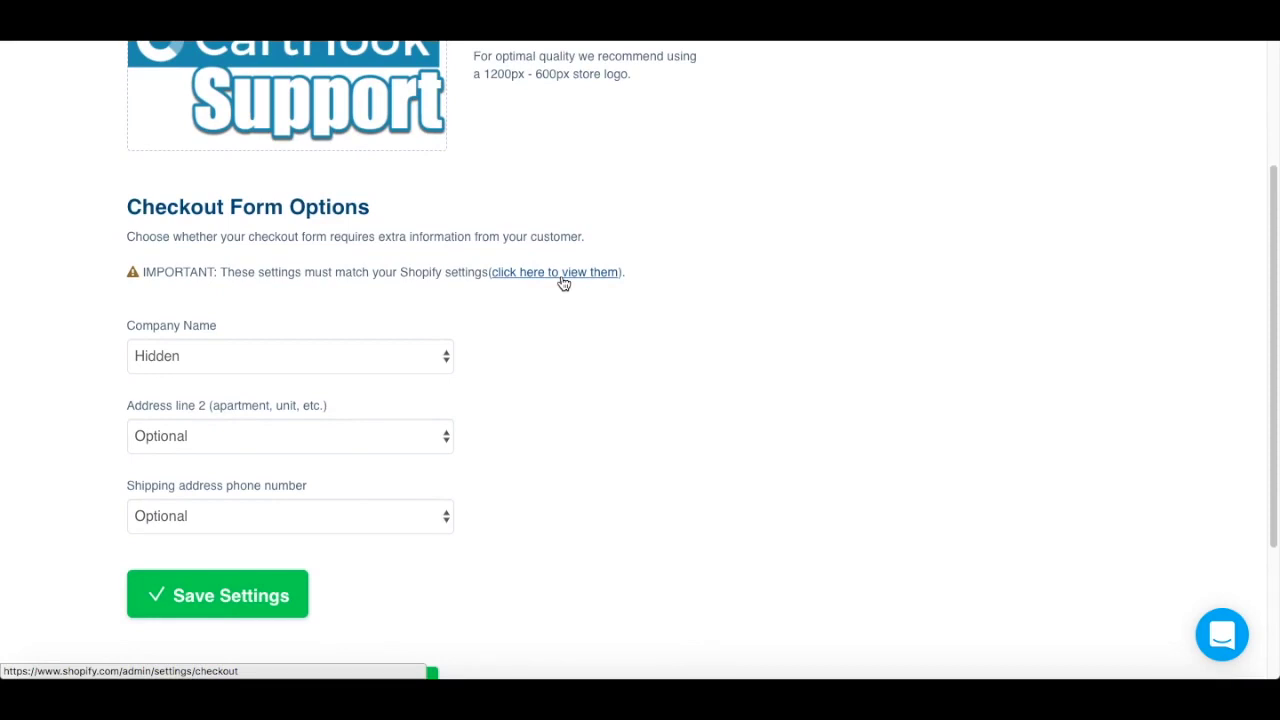
scroll(546, 311, down, 1)
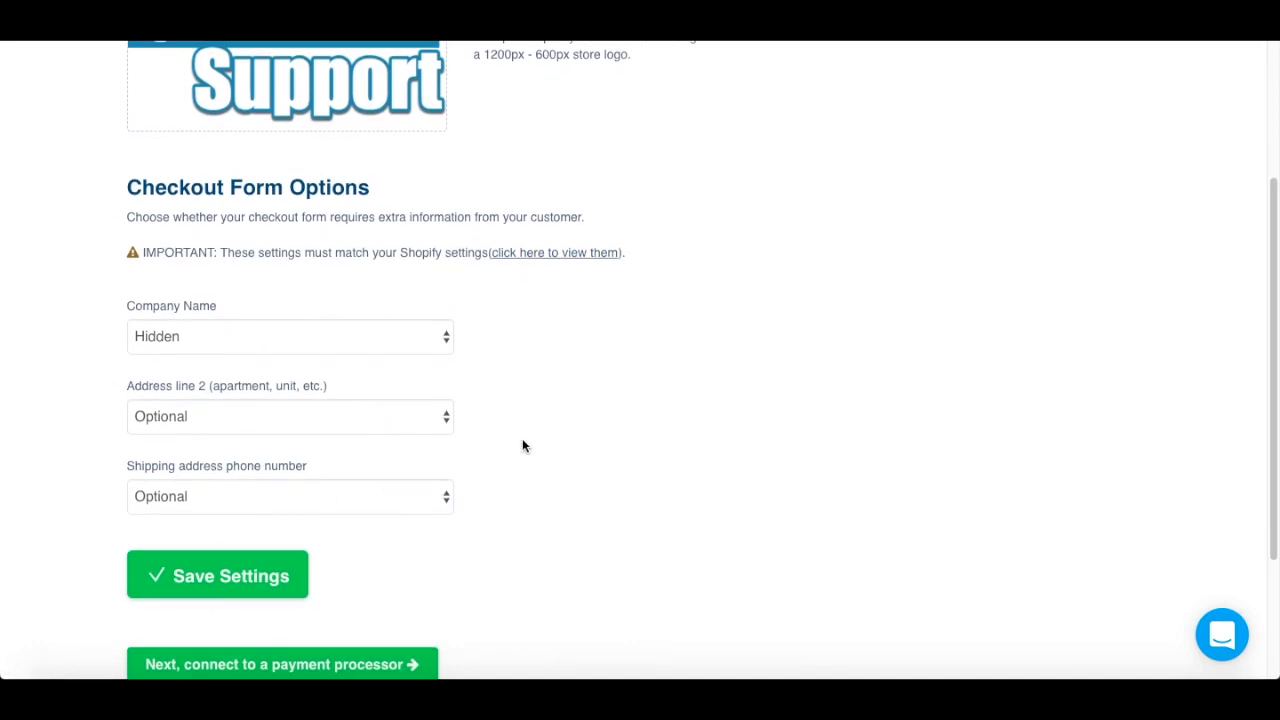
click(289, 594)
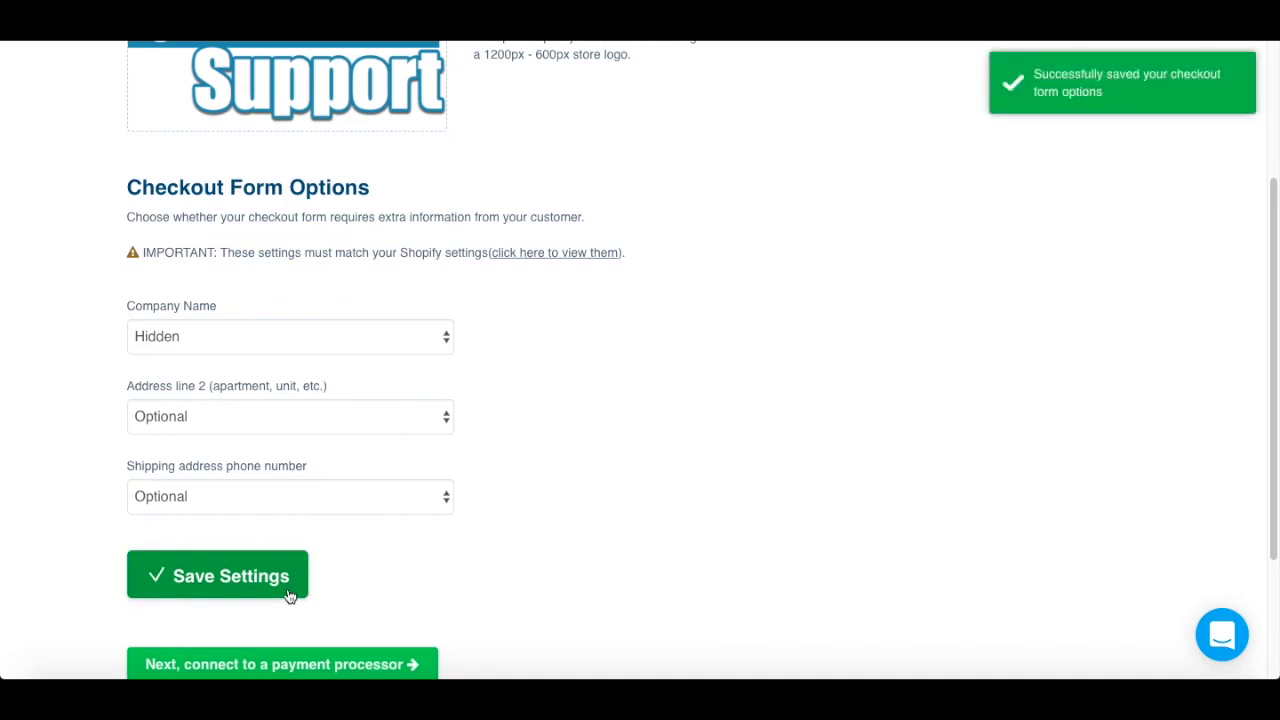
scroll(935, 350, down, 1)
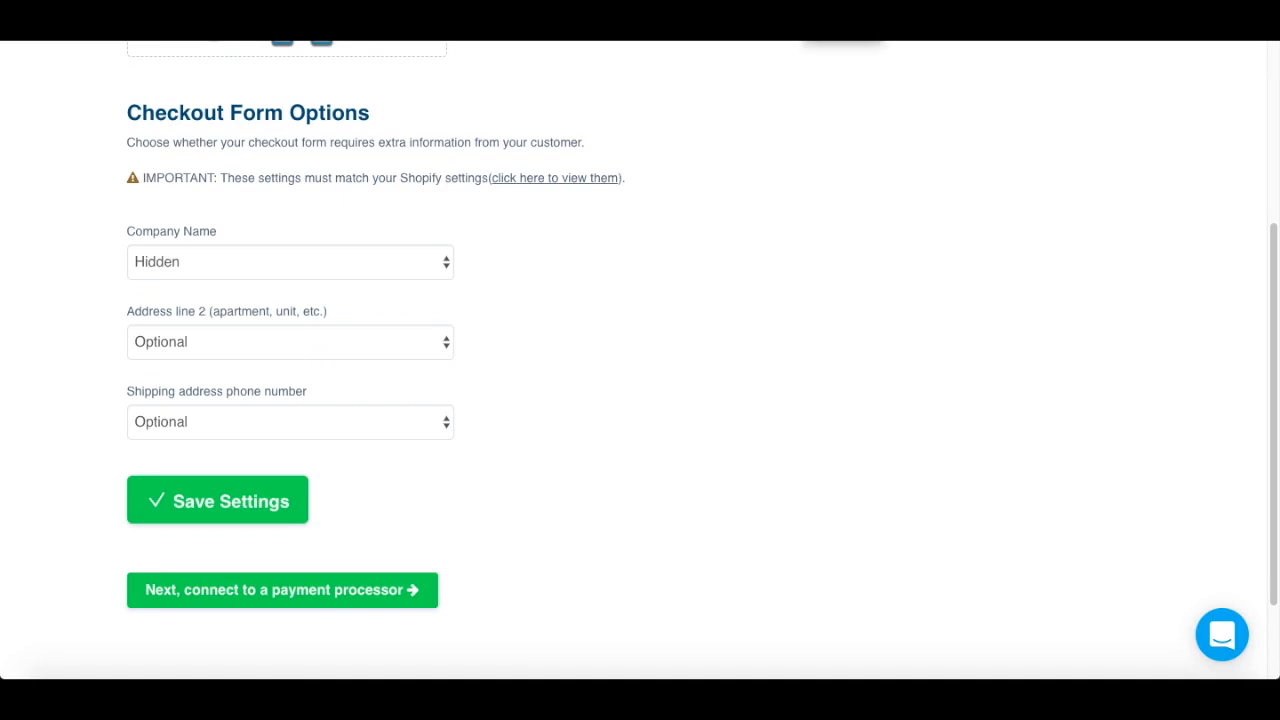
- Check the Shopify shipping settings, then advance to the Payment Processors step
click(851, 20)
click(397, 591)
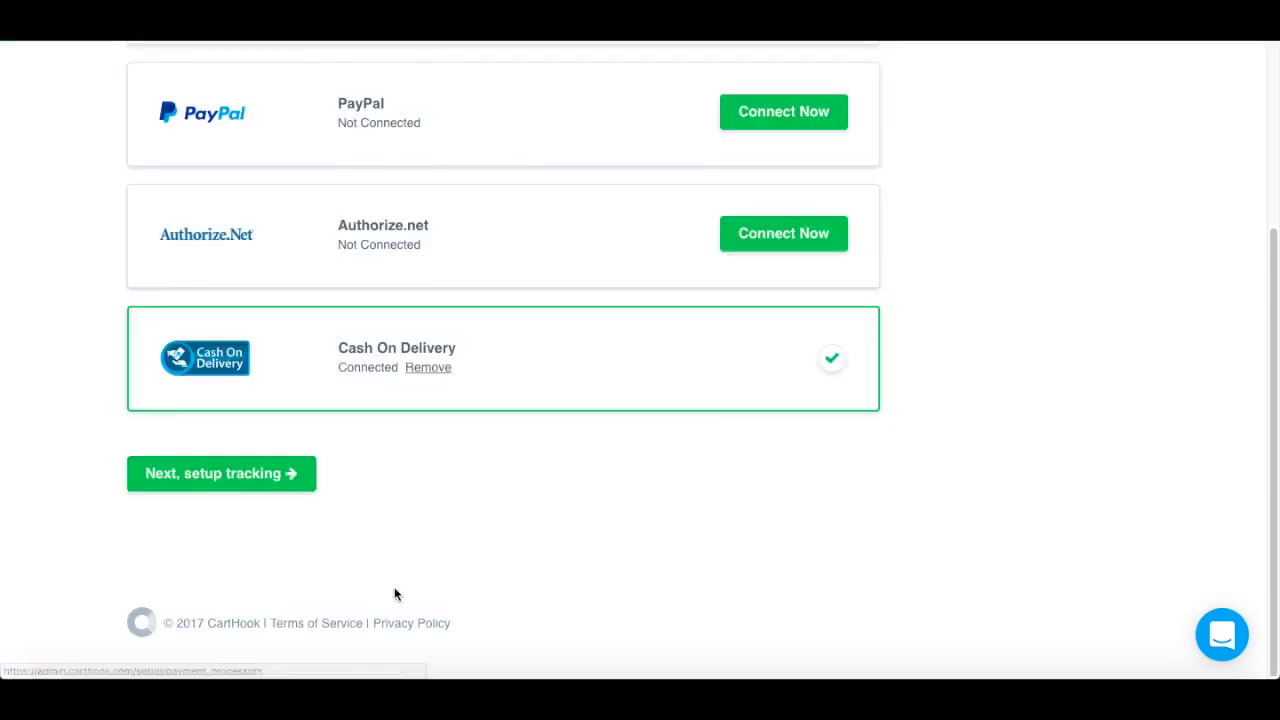
scroll(395, 592, up, 3)
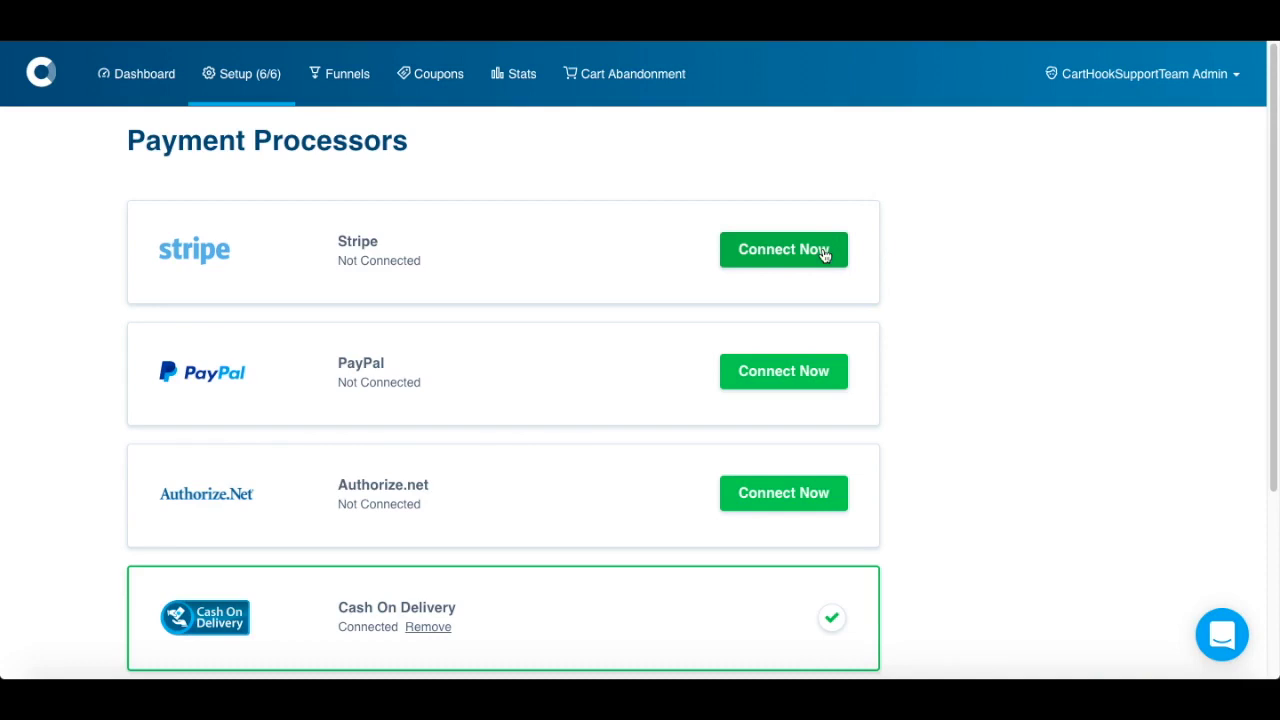
click(817, 384)
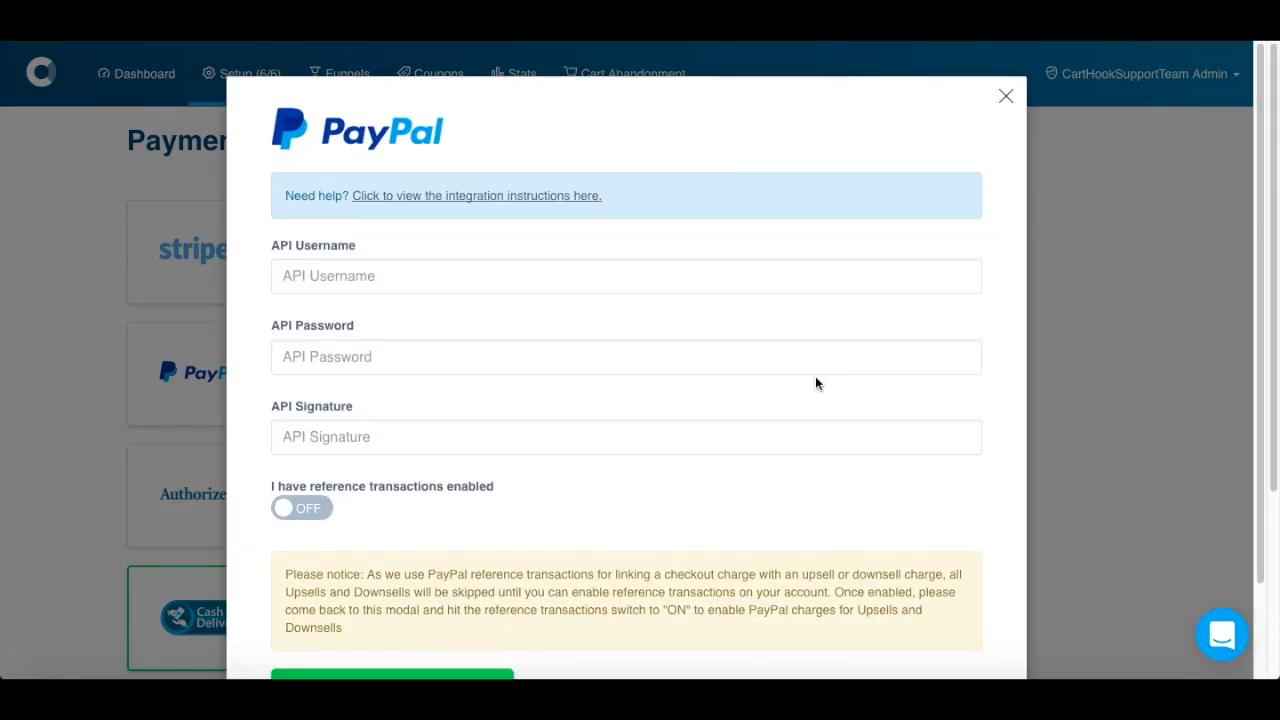
scroll(816, 378, down, 1)
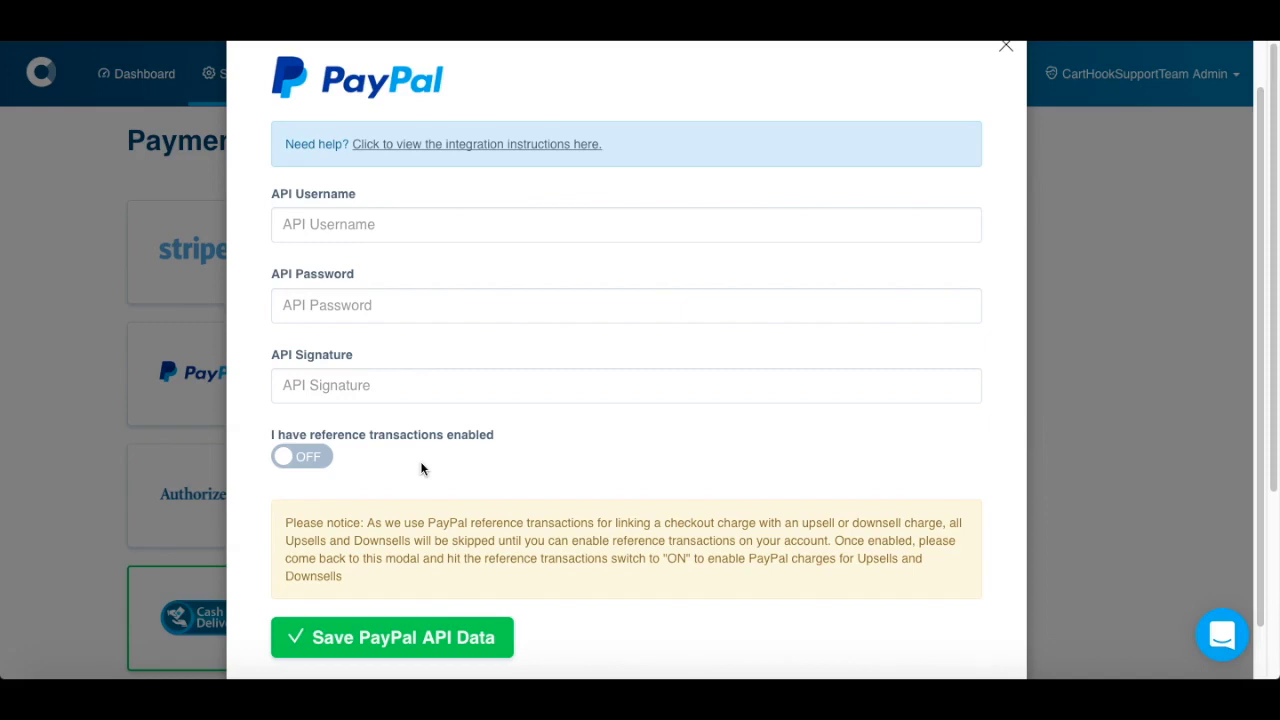
click(1006, 47)
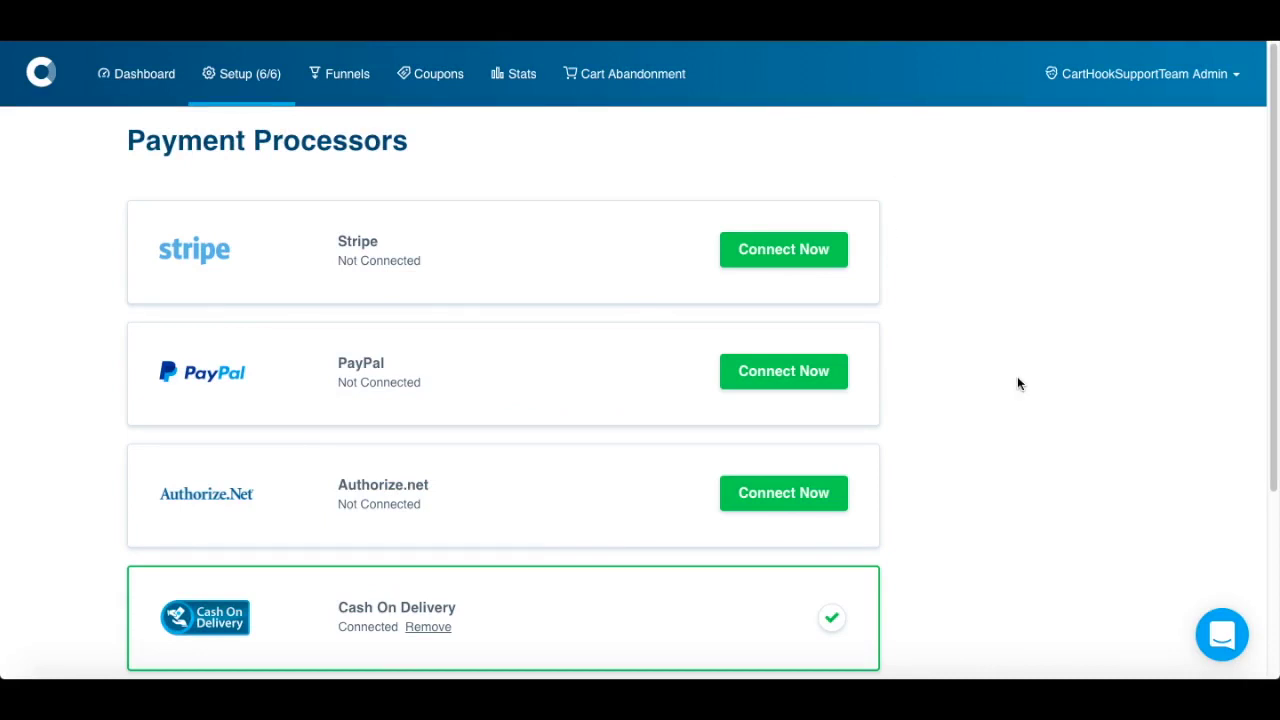
- Advance to Integrations & Tracking and review its integrations, including Recharge Recurring Billing
scroll(1018, 380, down, 5)
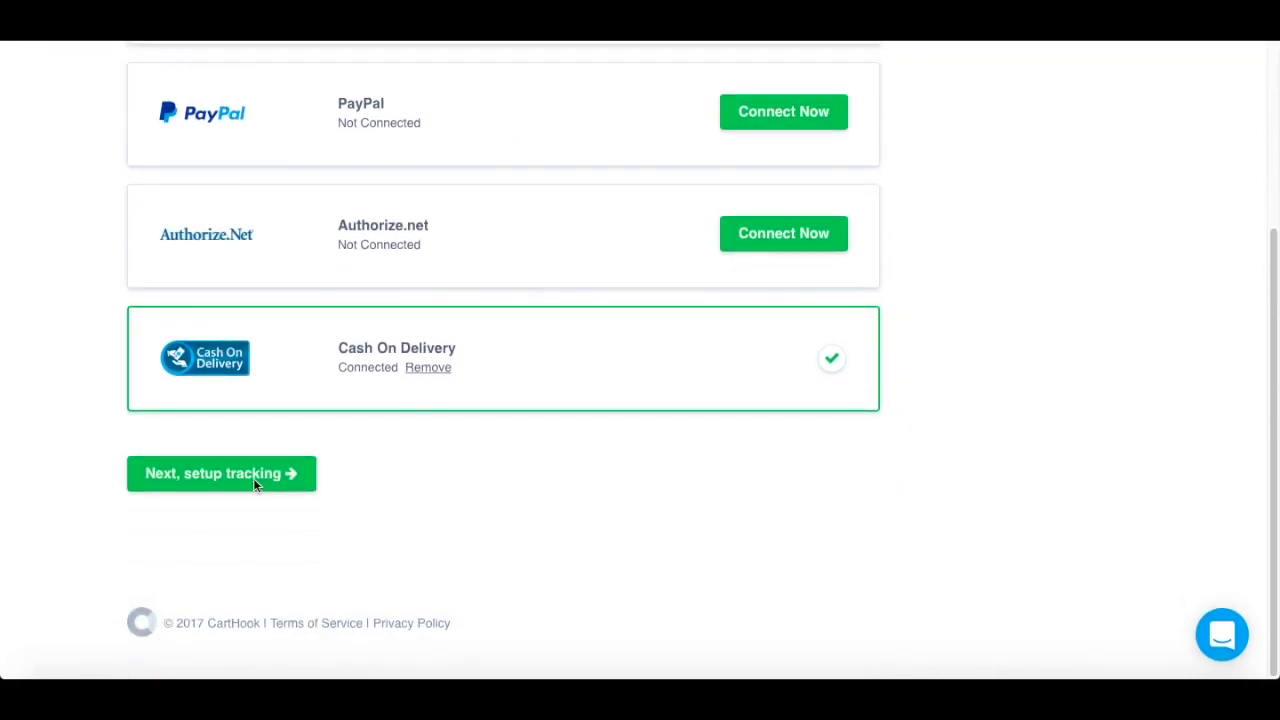
click(253, 478)
scroll(253, 483, up, 1)
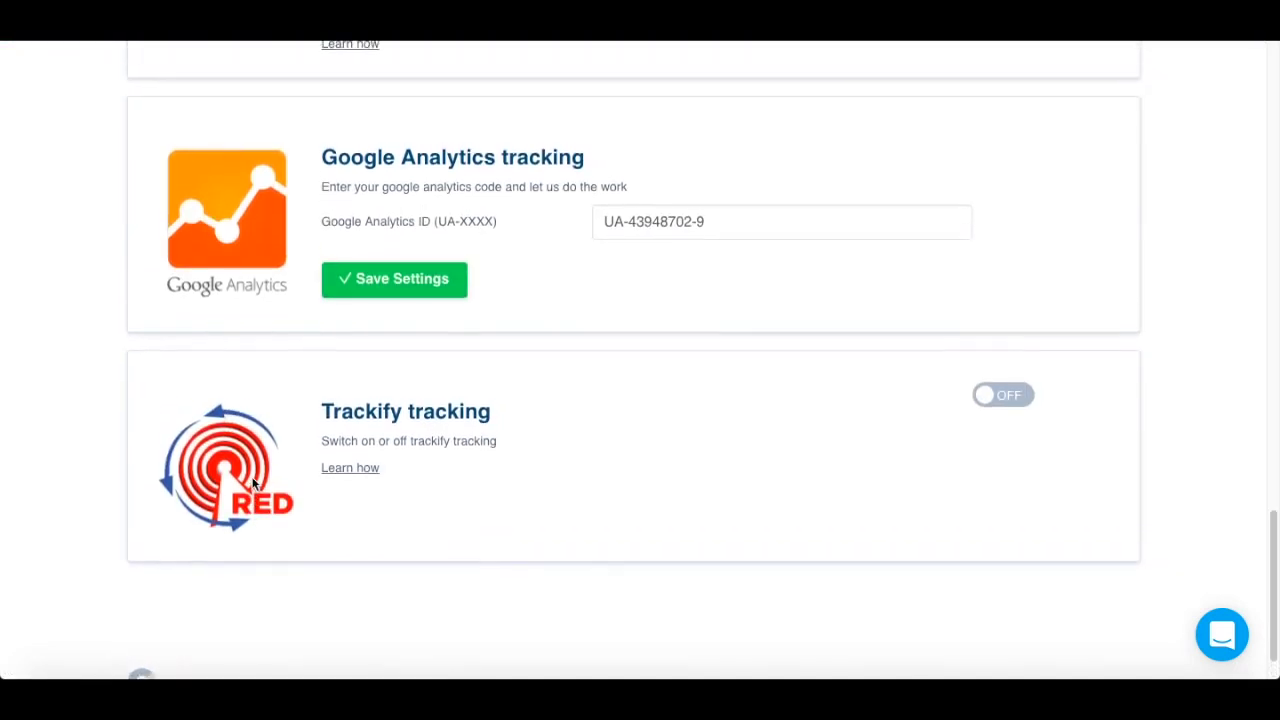
scroll(253, 483, up, 4)
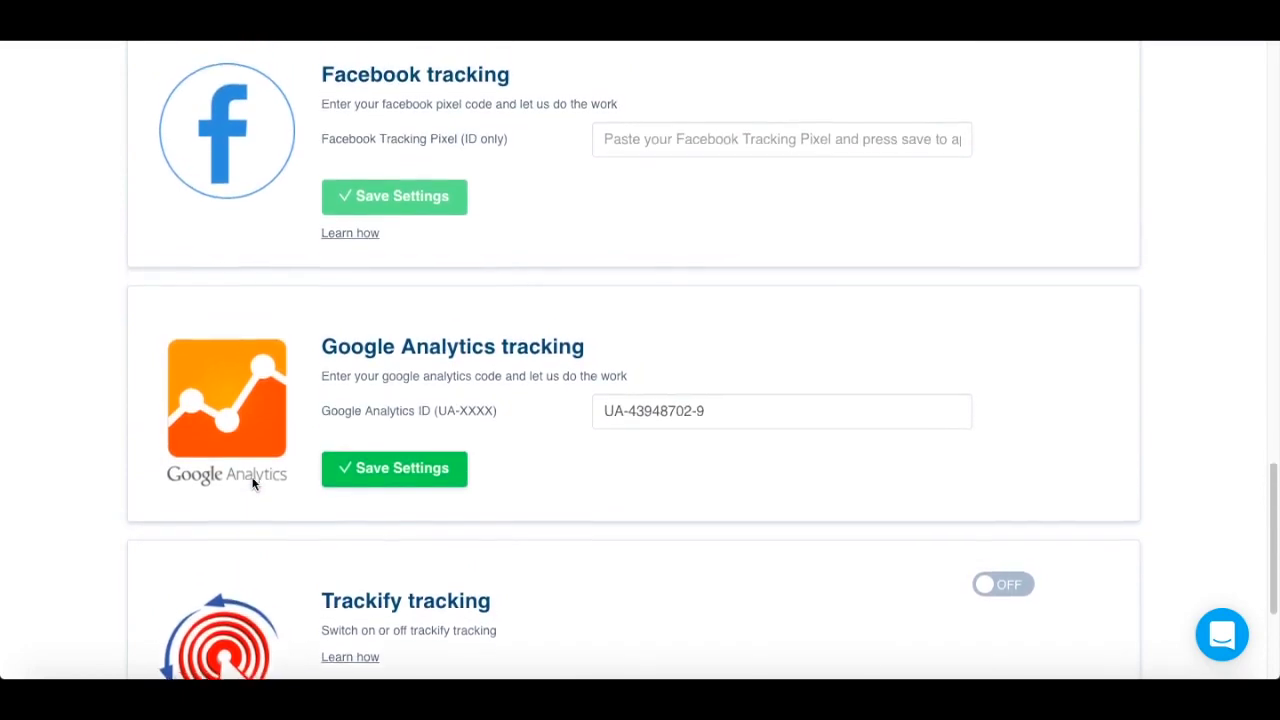
scroll(253, 483, up, 6)
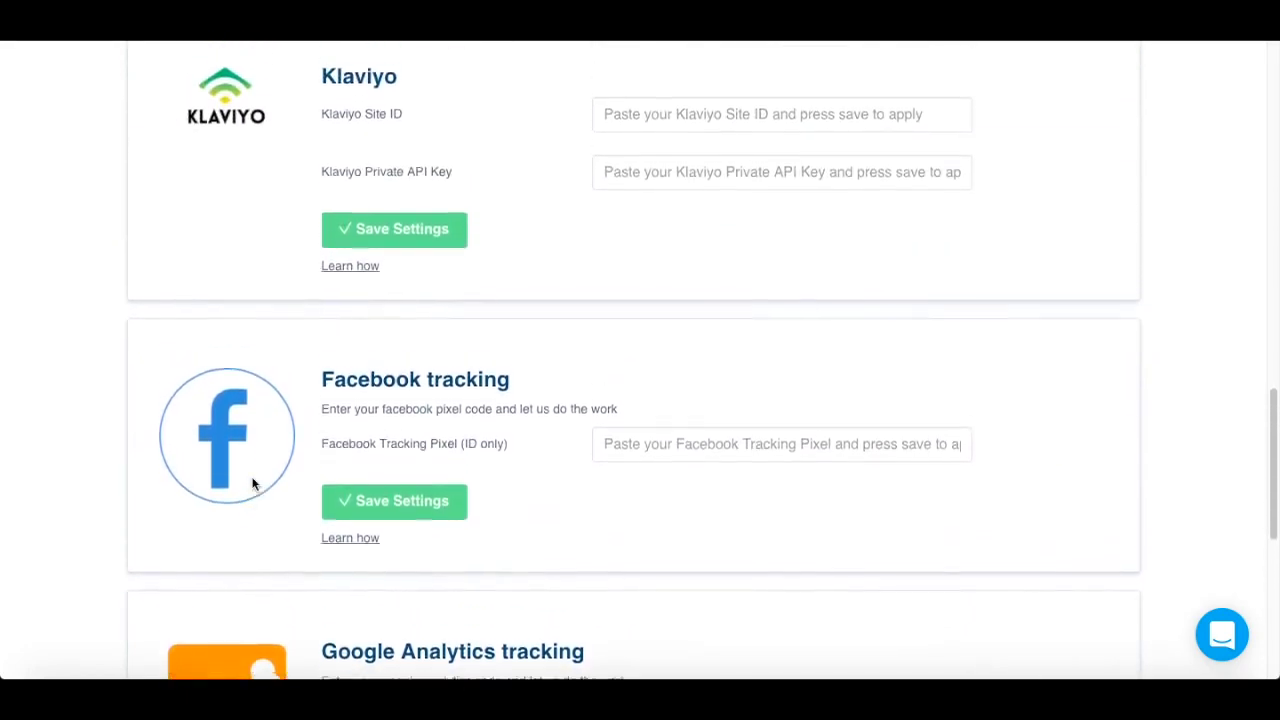
scroll(253, 483, up, 10)
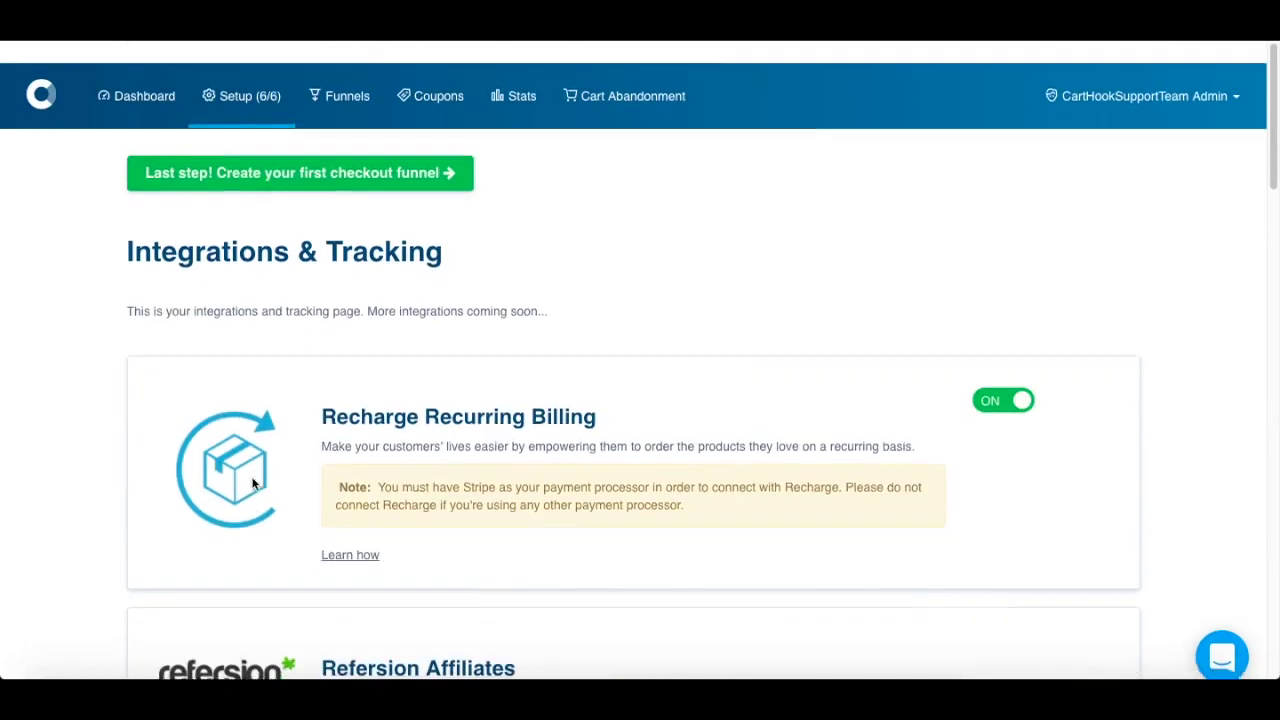
- Open the Shopify Checkout Replacement funnel's Default template in the checkout editor
click(427, 172)
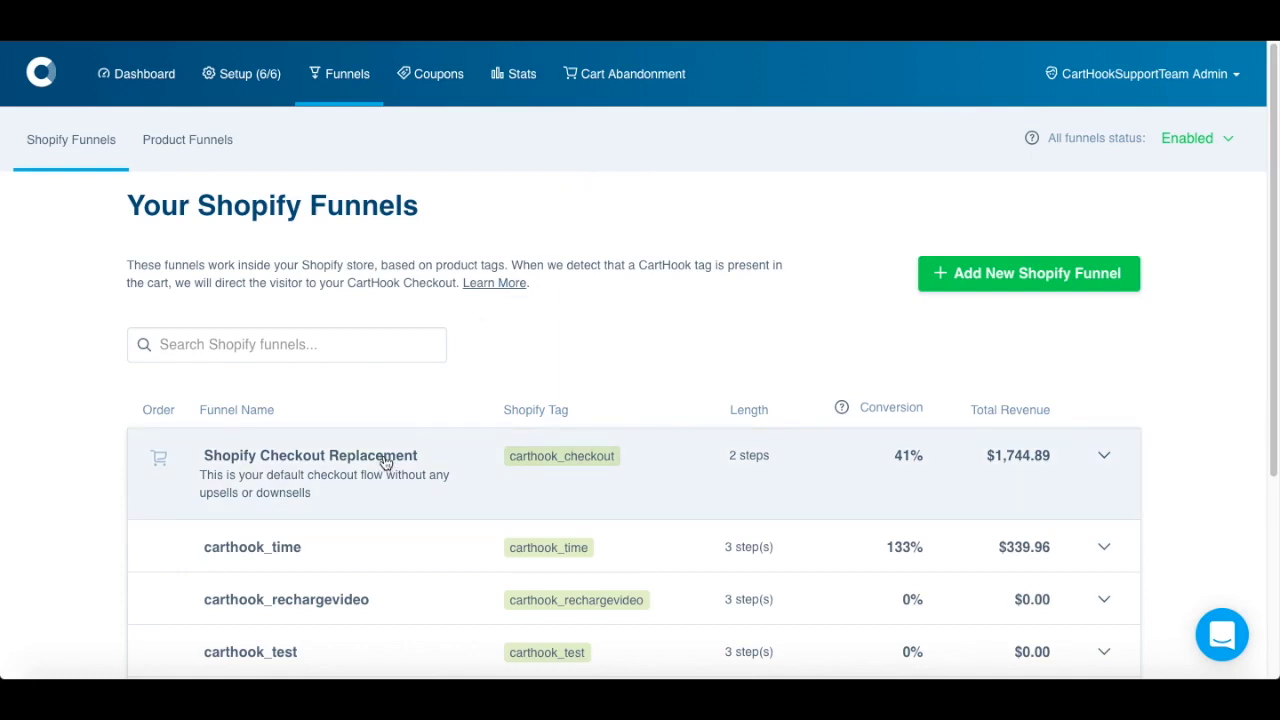
click(386, 460)
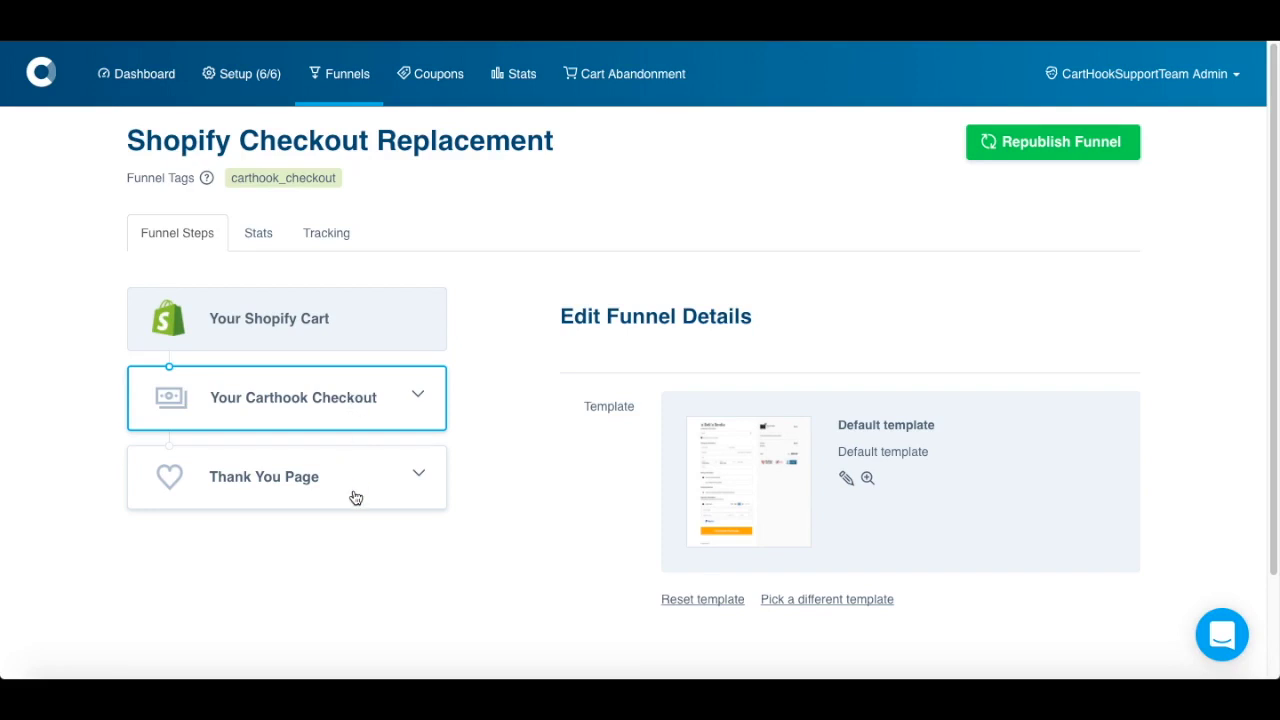
click(845, 481)
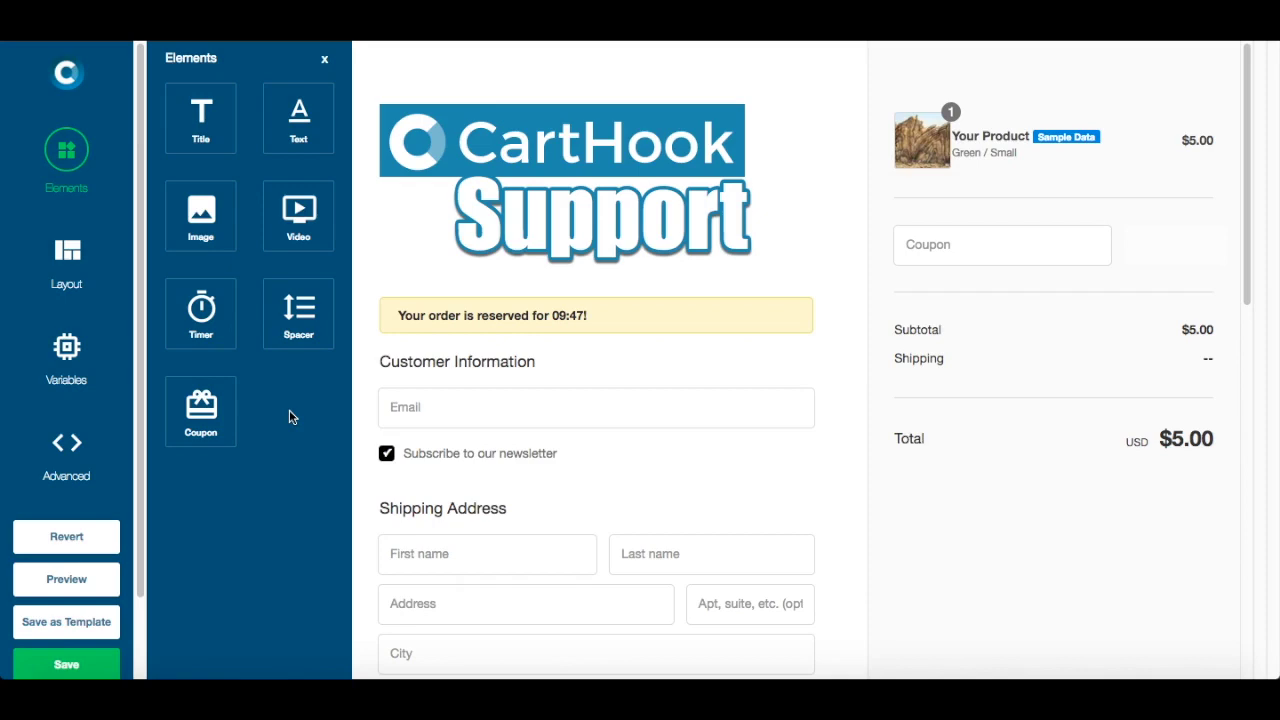
- Add a full-width row with a title element under Customer Information
click(76, 285)
drag(250, 149, 482, 357)
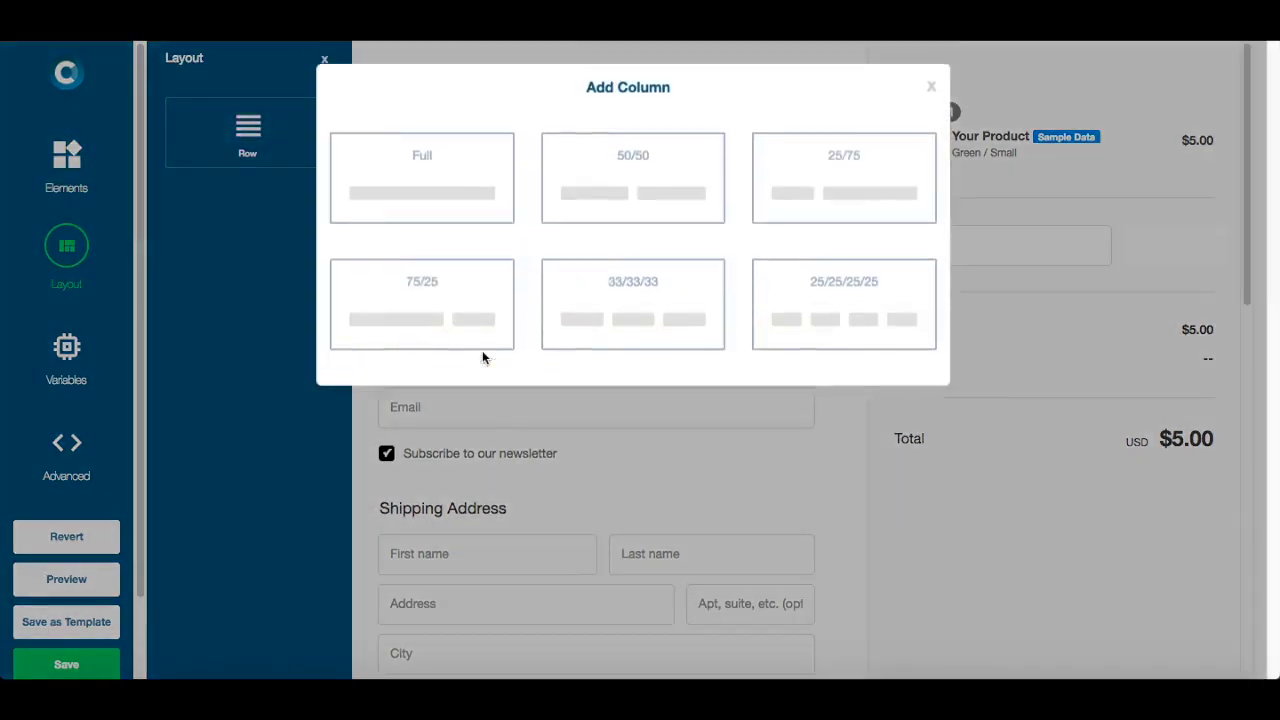
click(430, 209)
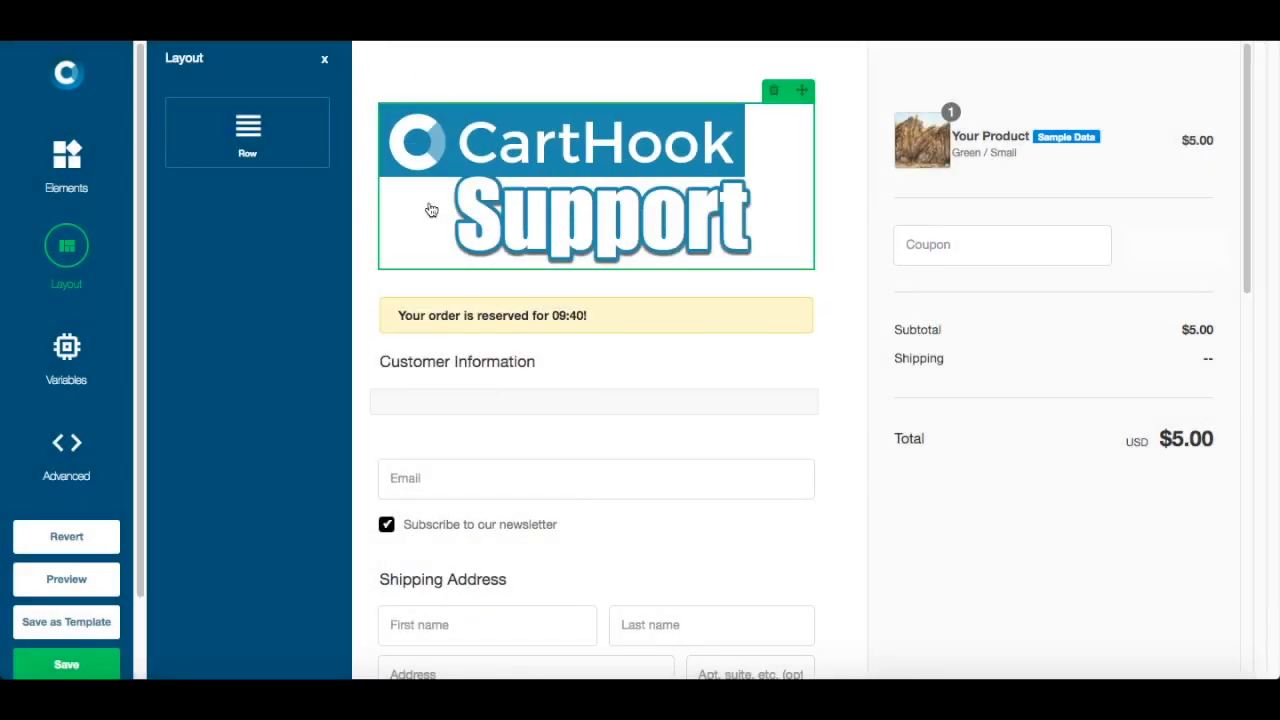
click(67, 180)
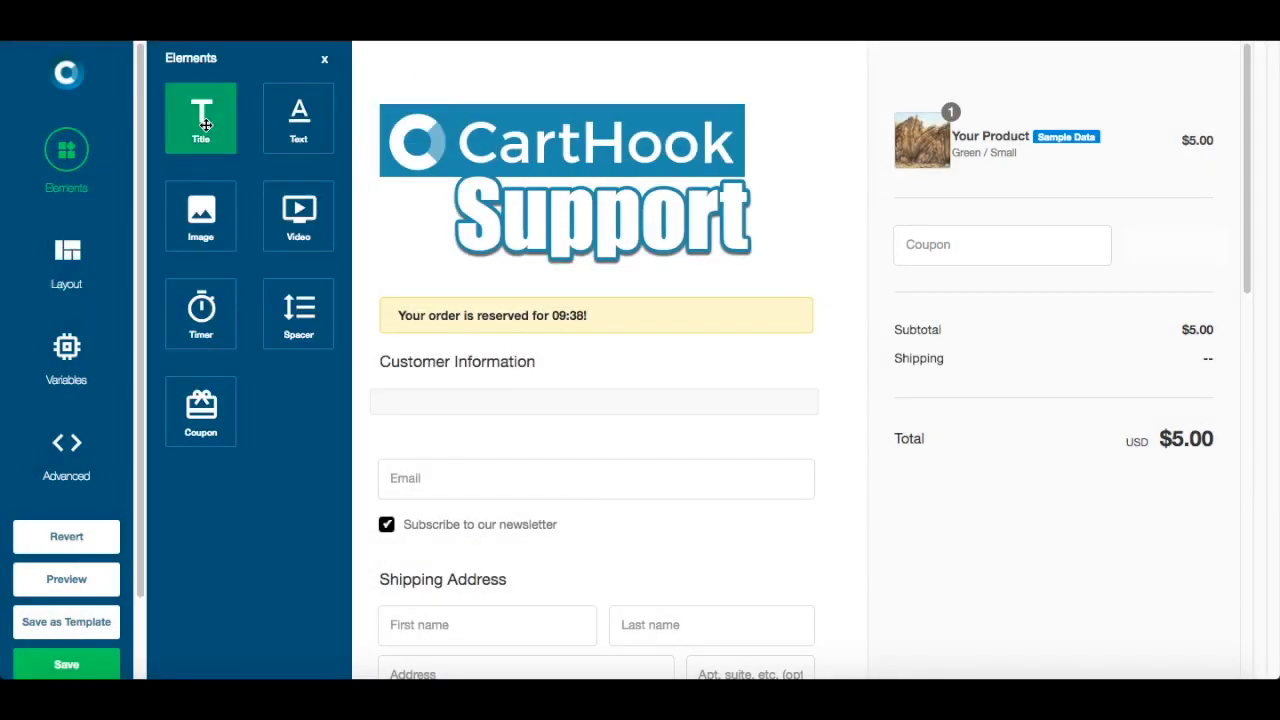
drag(203, 127, 474, 414)
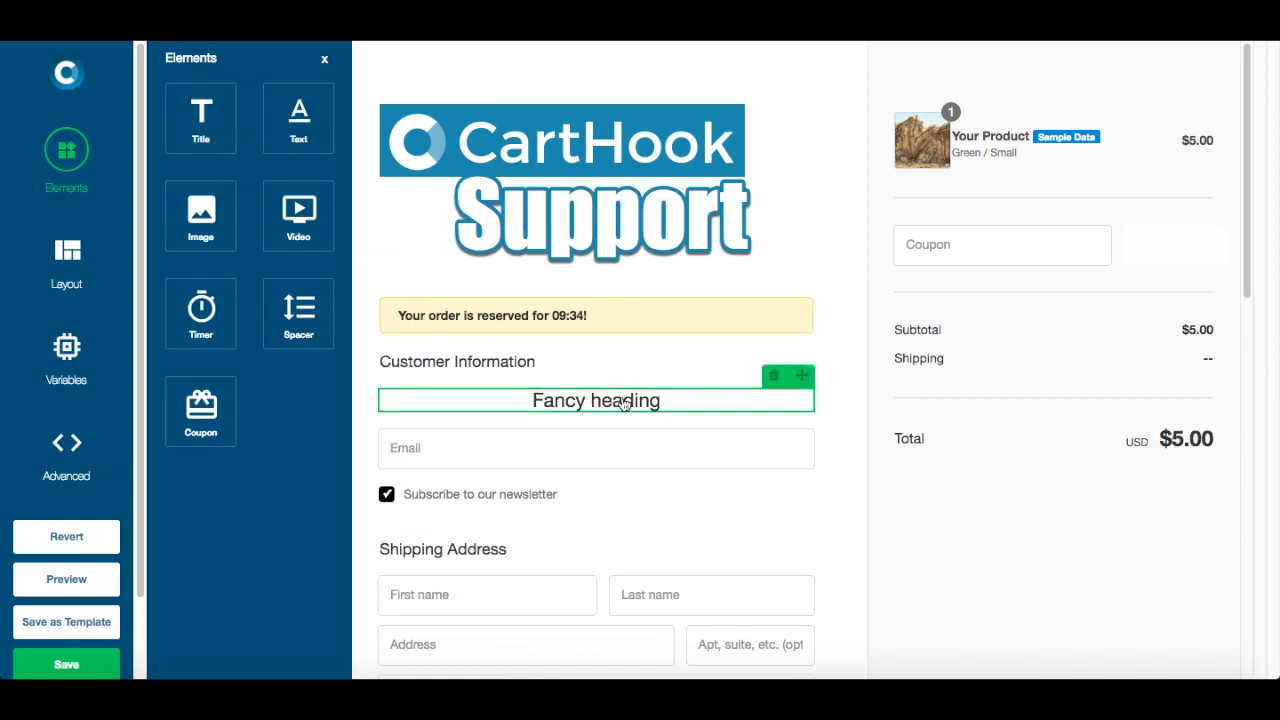
- Delete the Fancy heading, then view and close the Advanced Styles and Scripts code
click(813, 374)
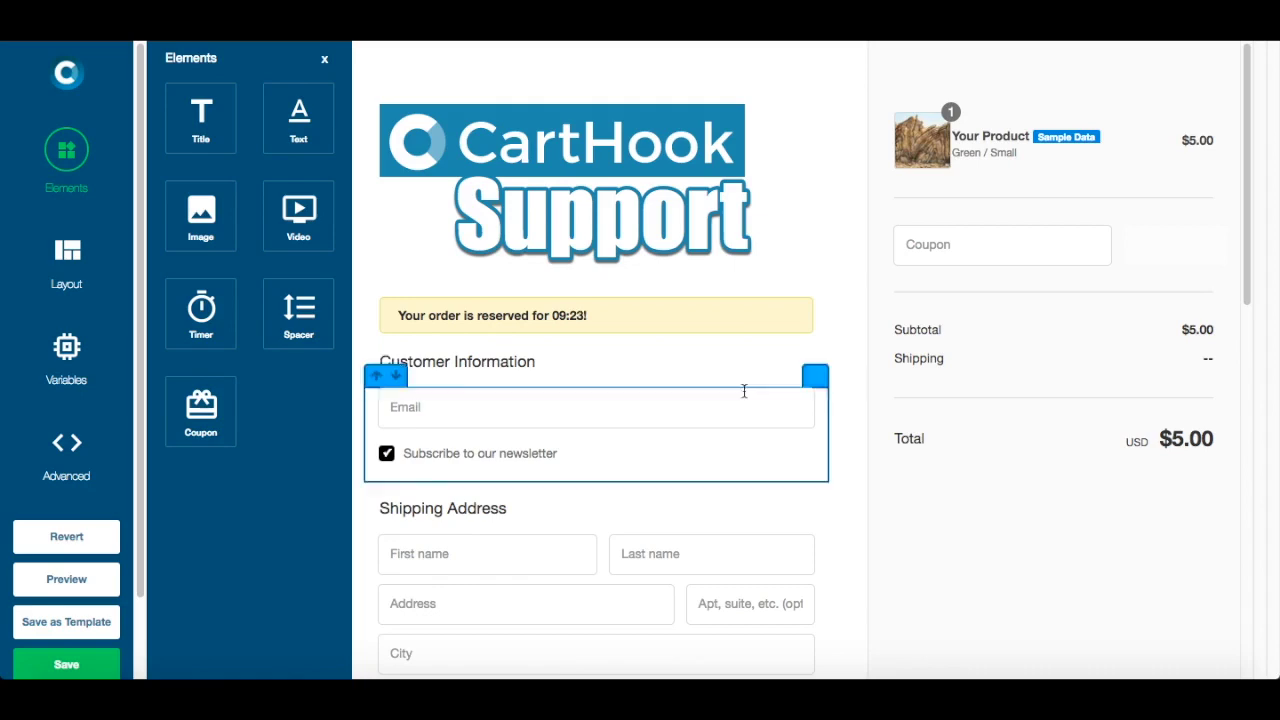
click(80, 462)
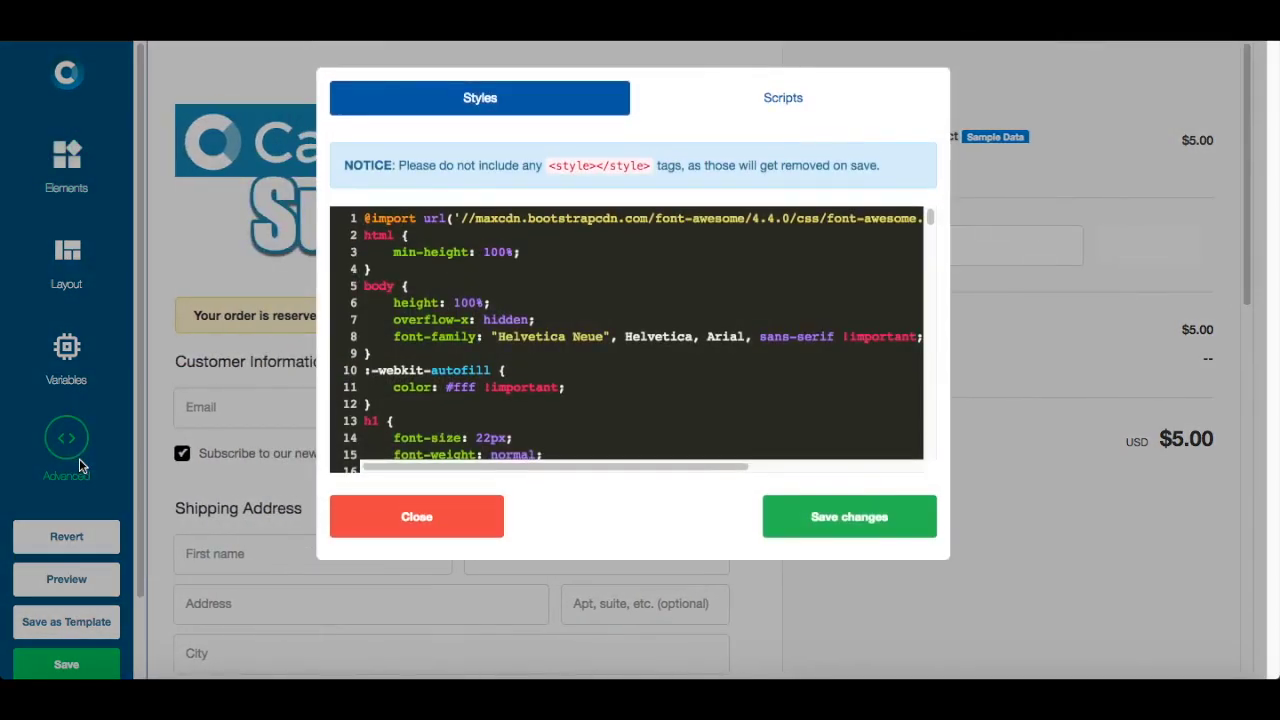
click(700, 114)
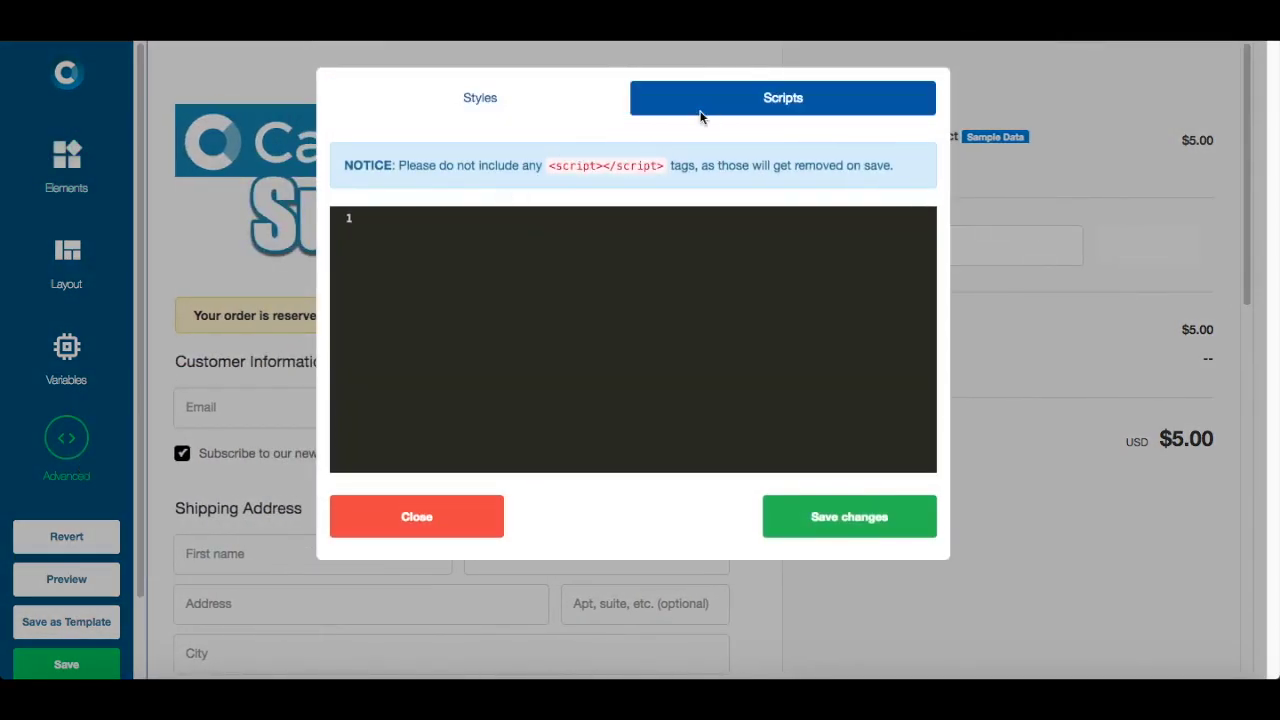
click(385, 530)
scroll(377, 521, down, 4)
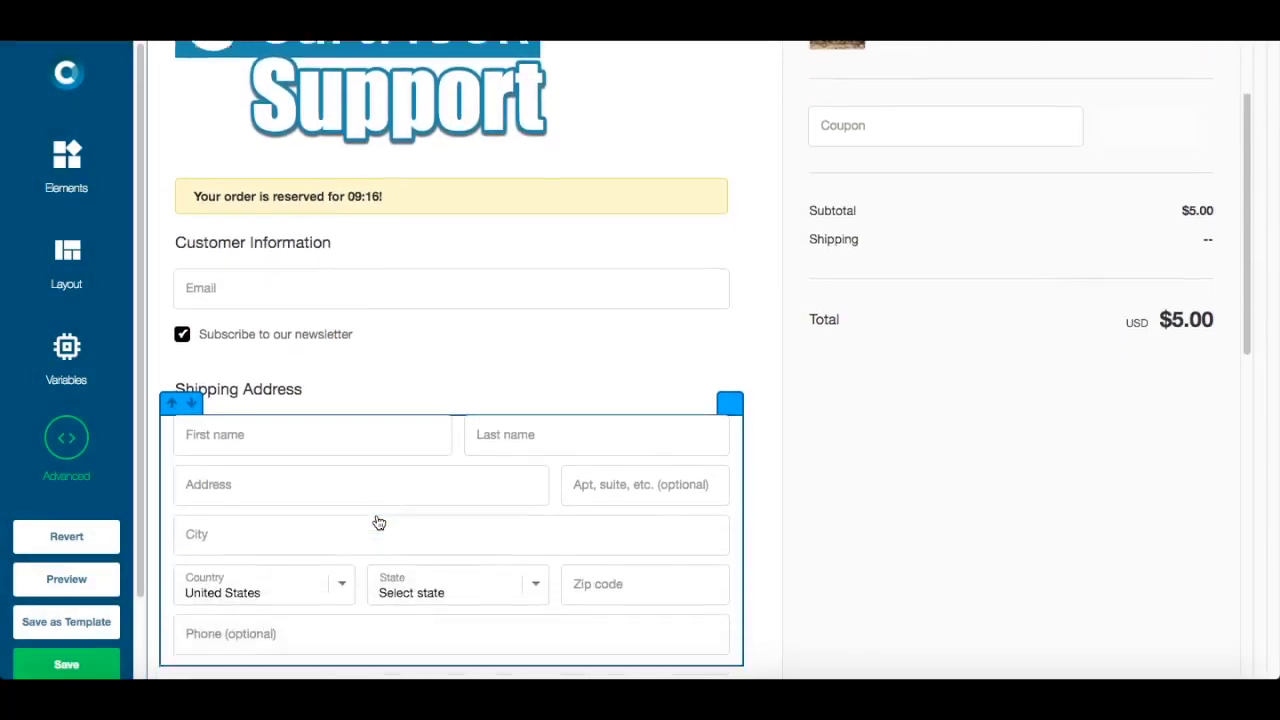
scroll(343, 501, down, 10)
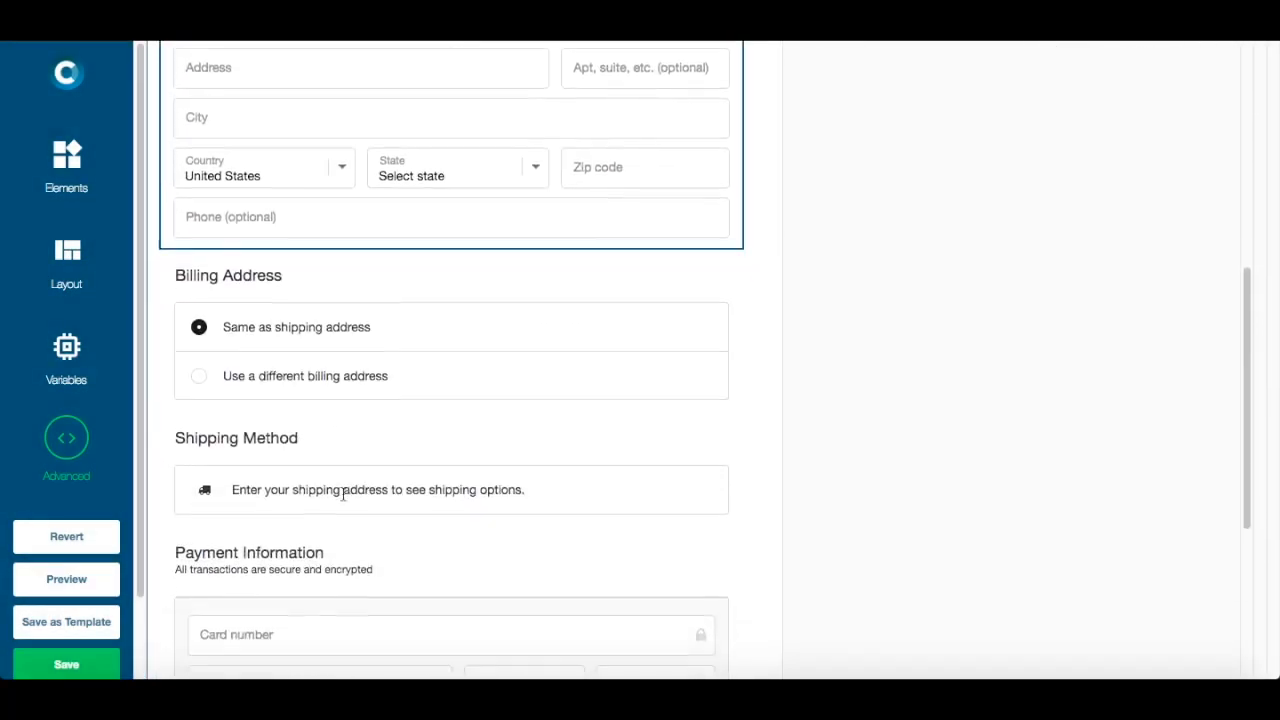
scroll(97, 437, down, 2)
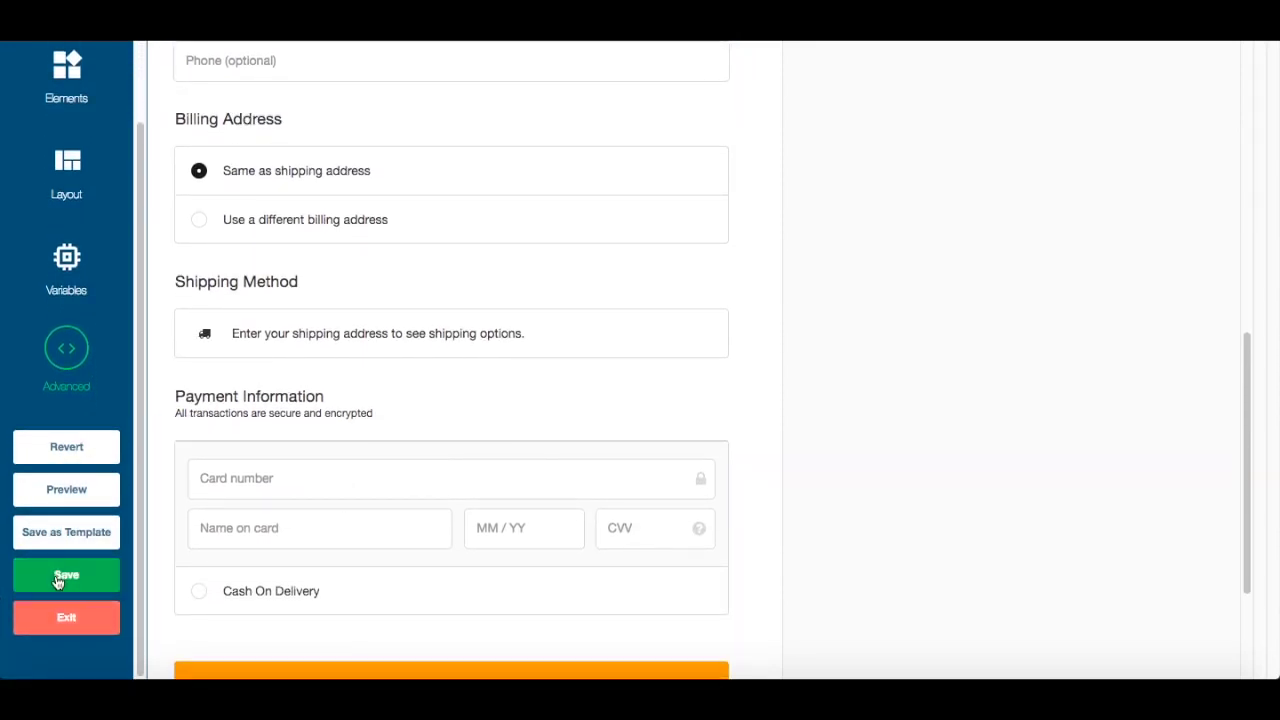
- Exit the editor without saving, select the carthook_checkout tag, and go to Shopify Products
click(62, 620)
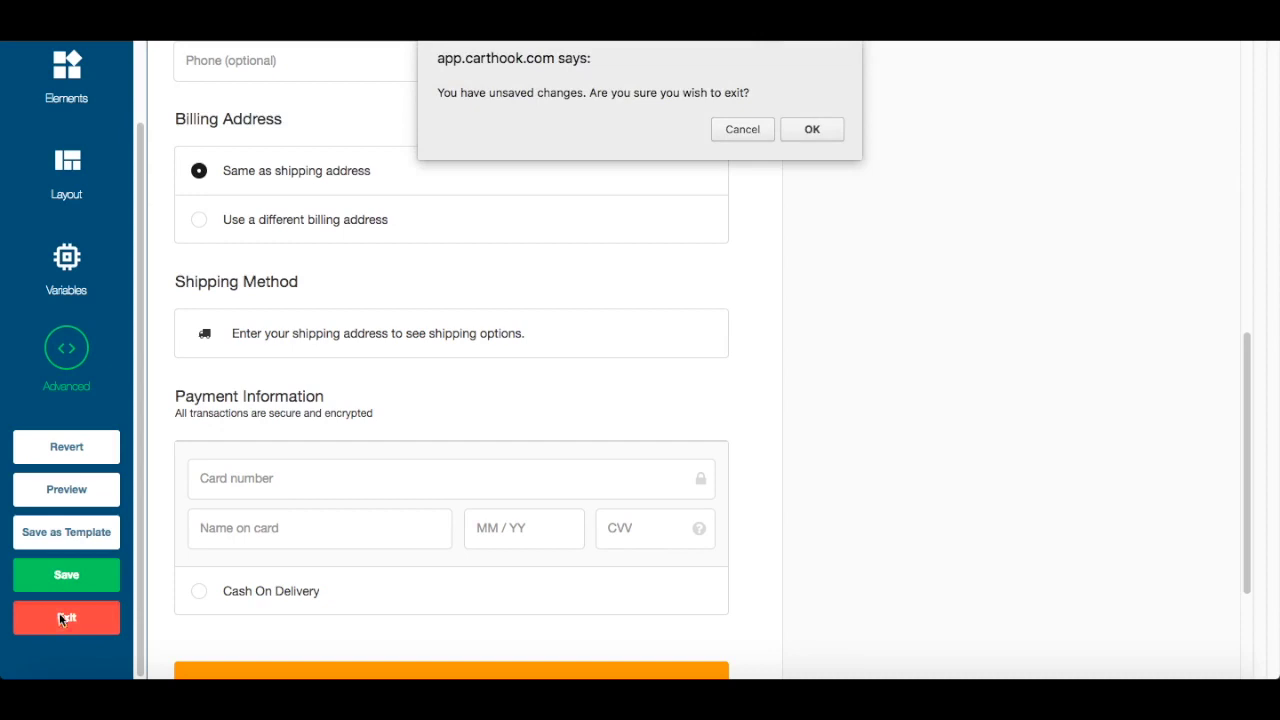
click(805, 130)
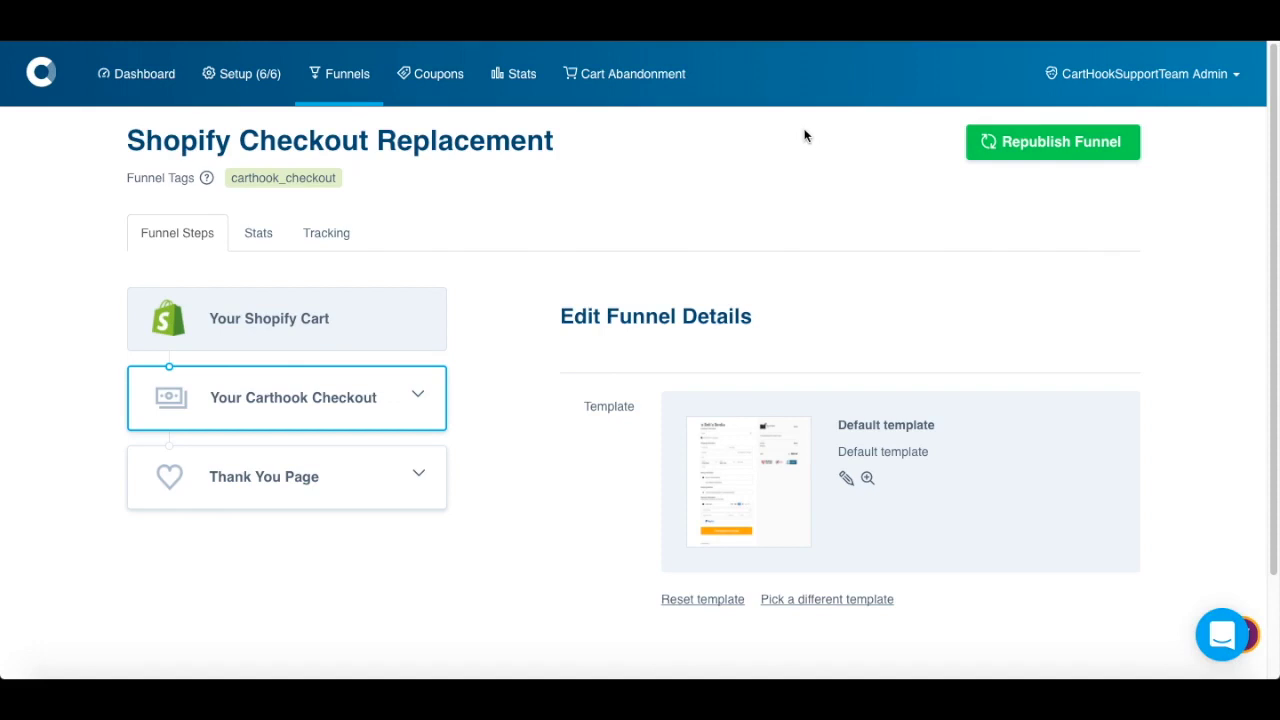
drag(335, 177, 227, 181)
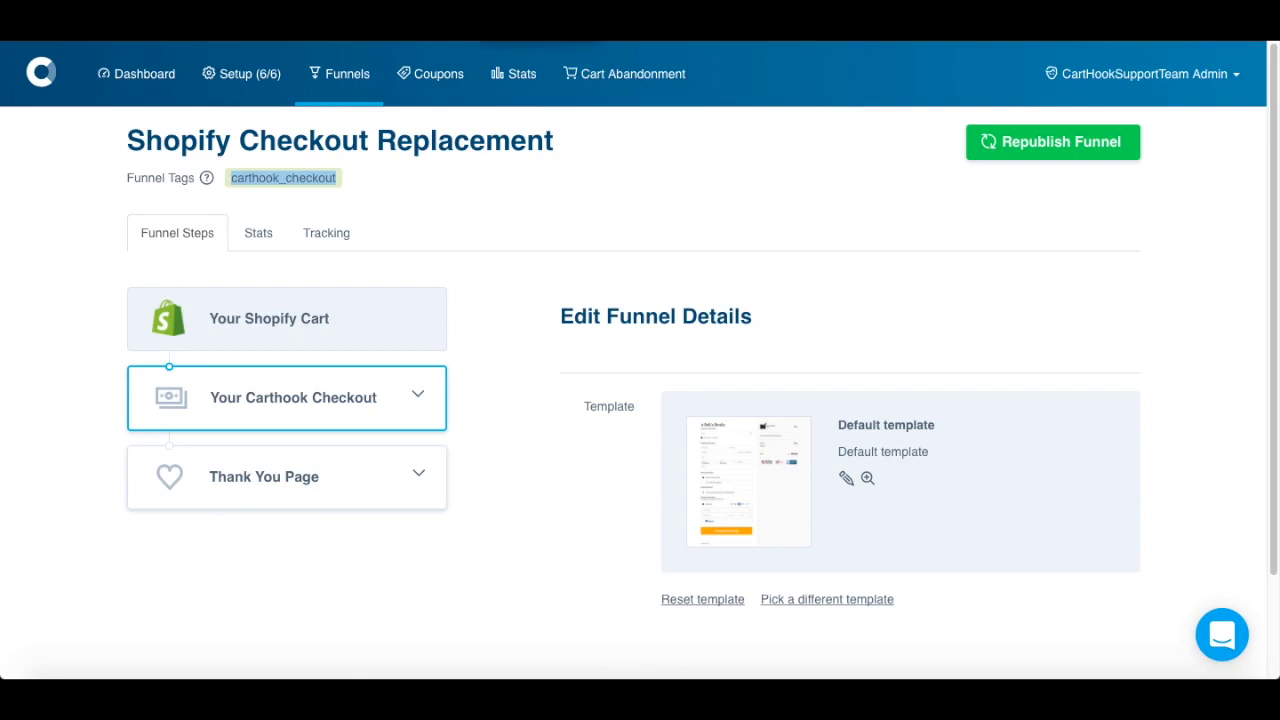
key(ctrl+Tab)
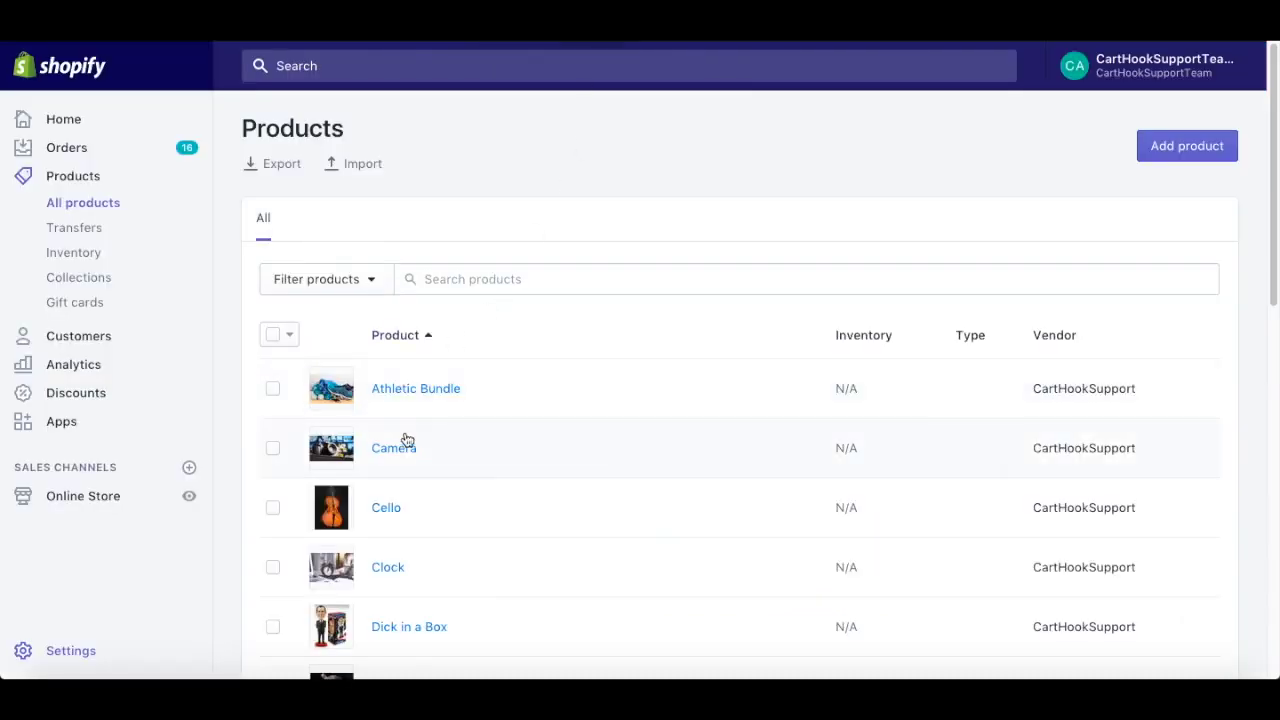
- Reapply the carthook_checkout tag to the Camera product from Frequently used tags
click(401, 457)
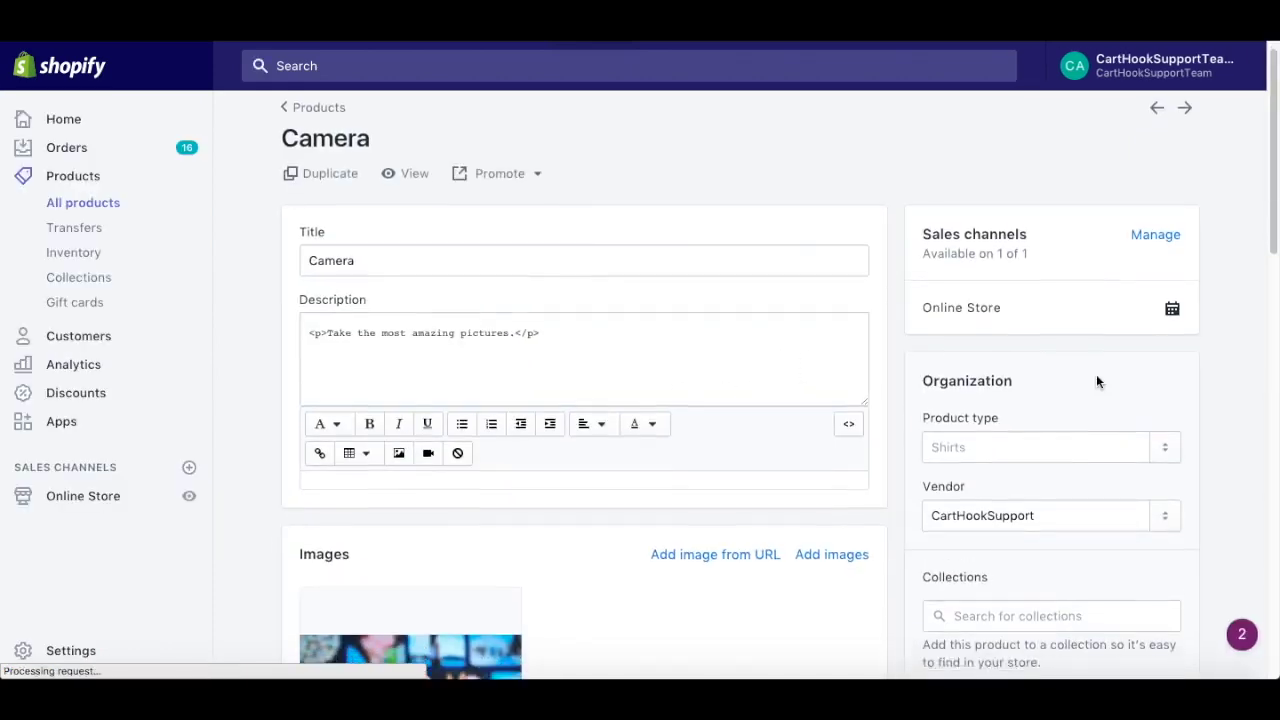
scroll(1096, 374, down, 3)
scroll(1096, 374, down, 2)
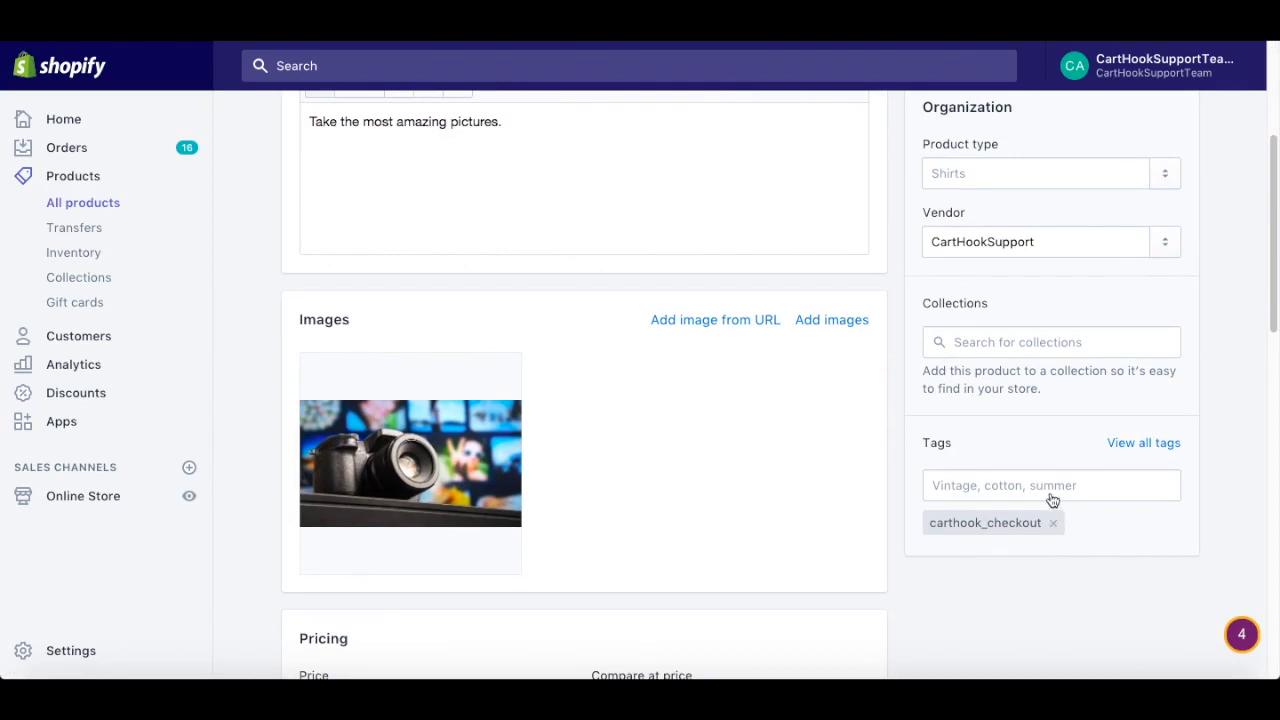
click(1051, 490)
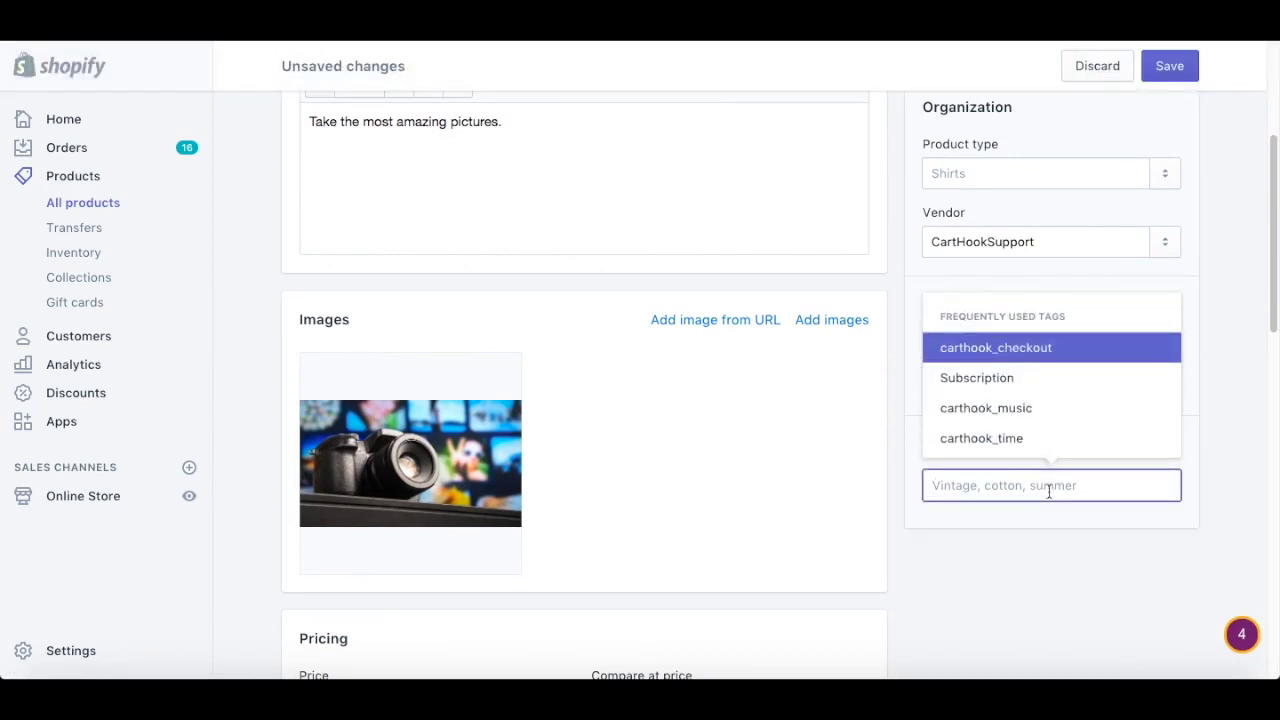
click(1046, 347)
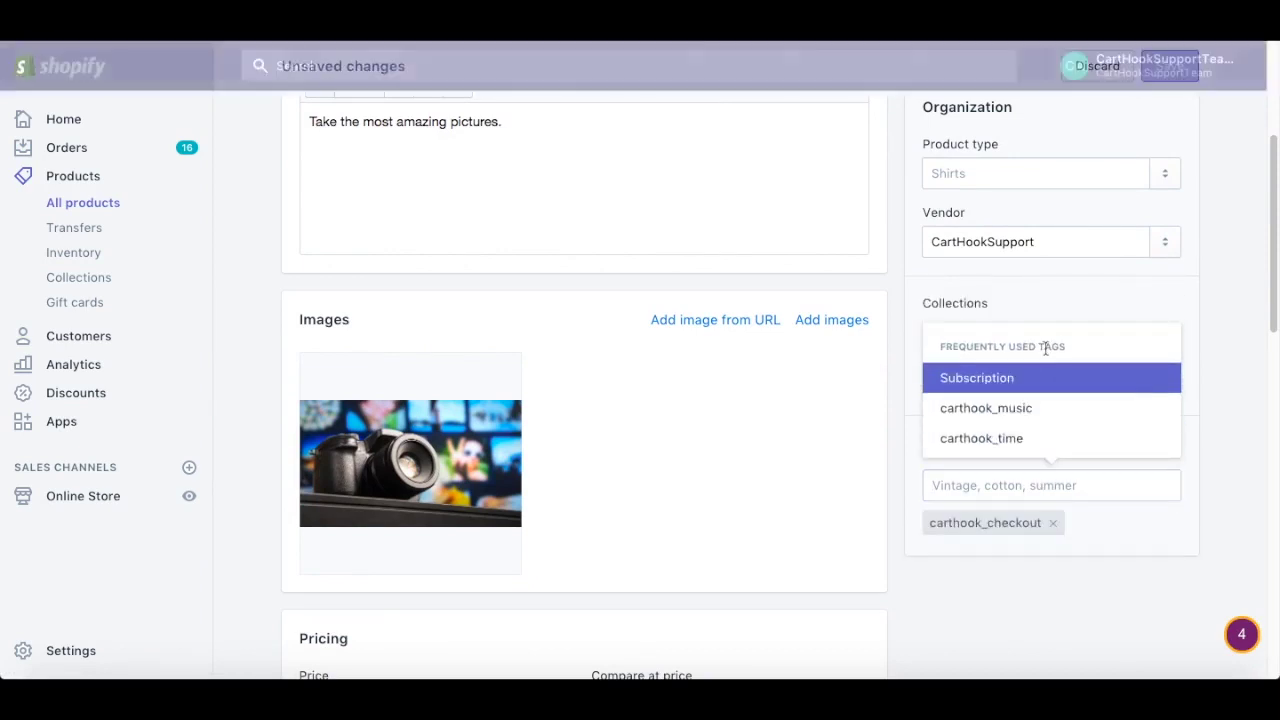
click(1178, 520)
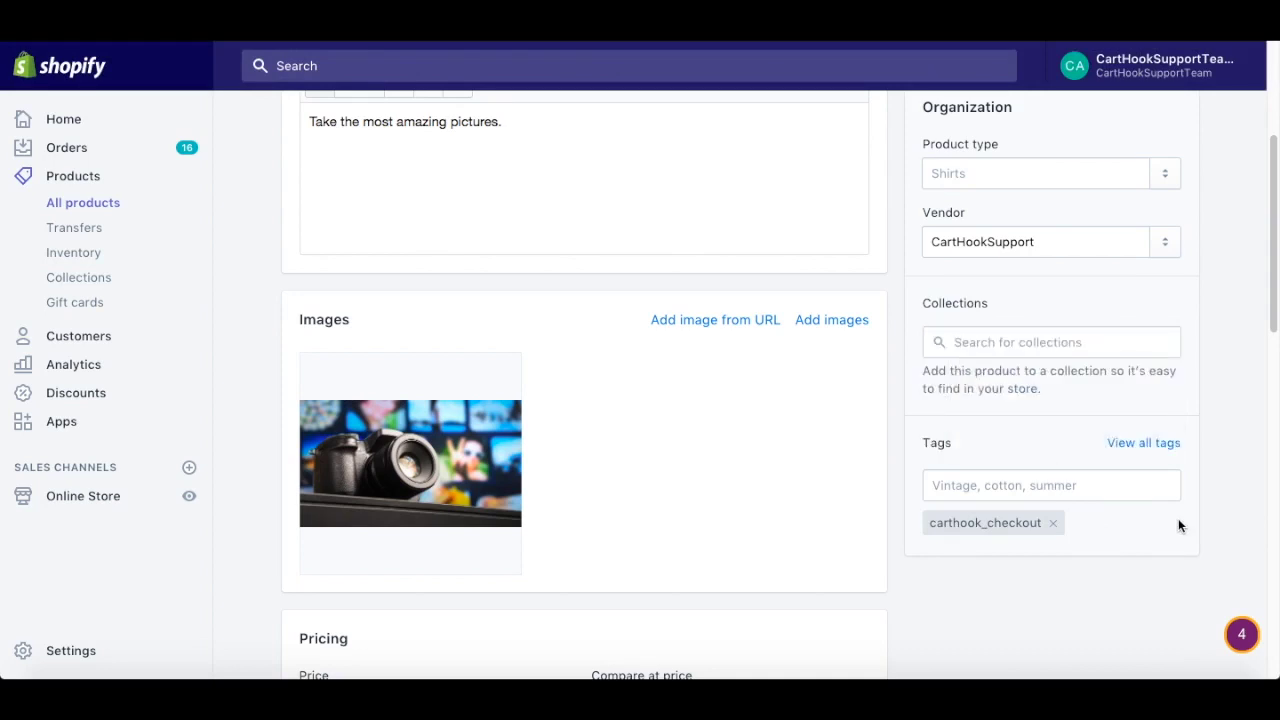
scroll(1178, 526, up, 3)
scroll(1178, 527, down, 4)
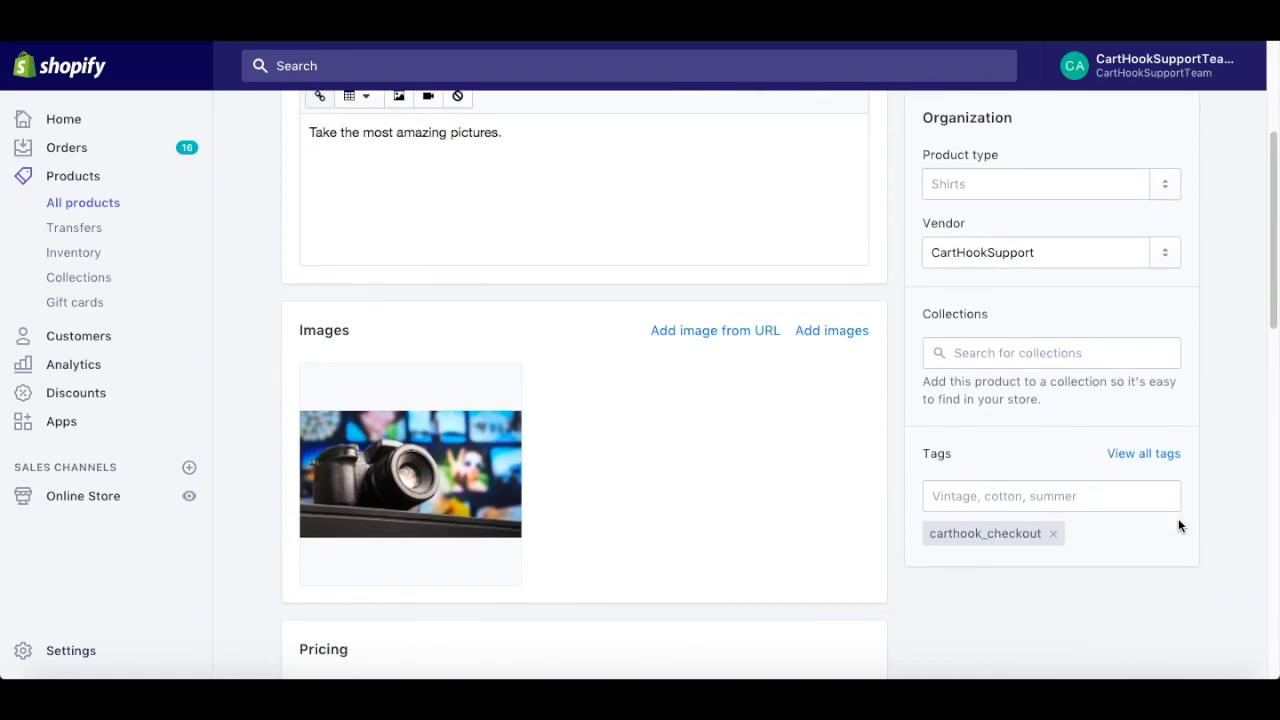
scroll(1178, 522, up, 2)
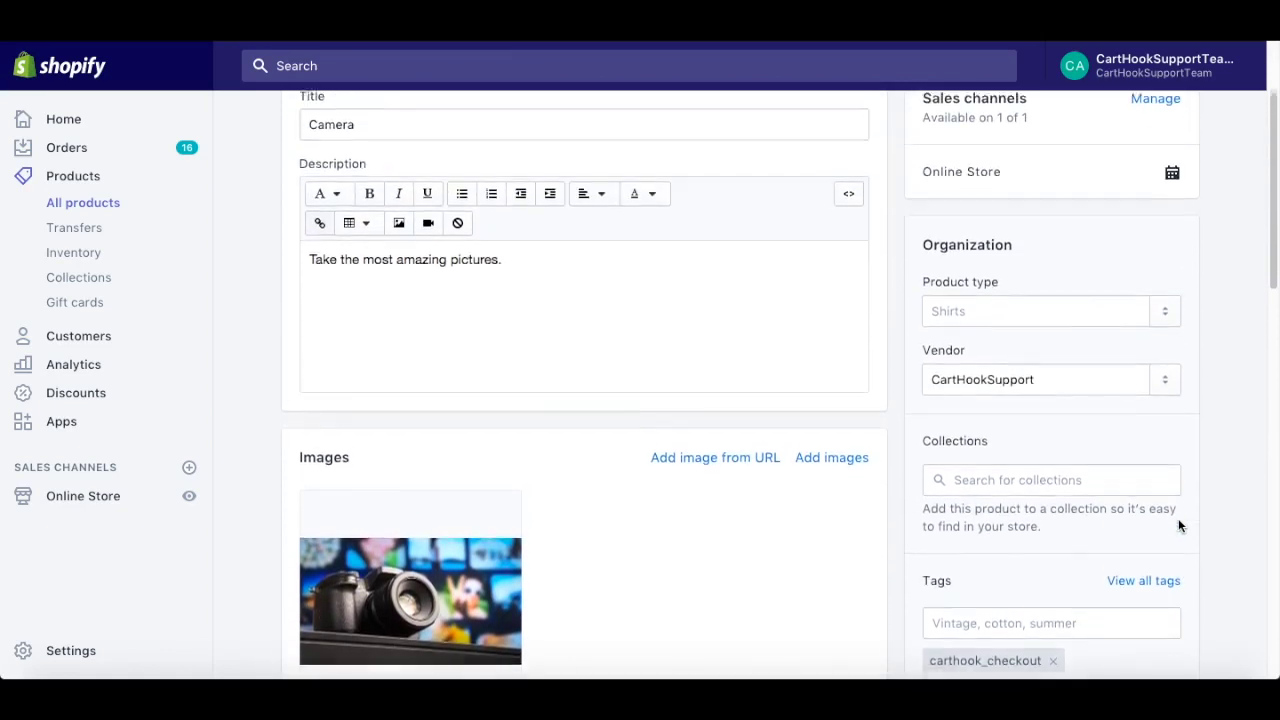
scroll(1178, 518, up, 1)
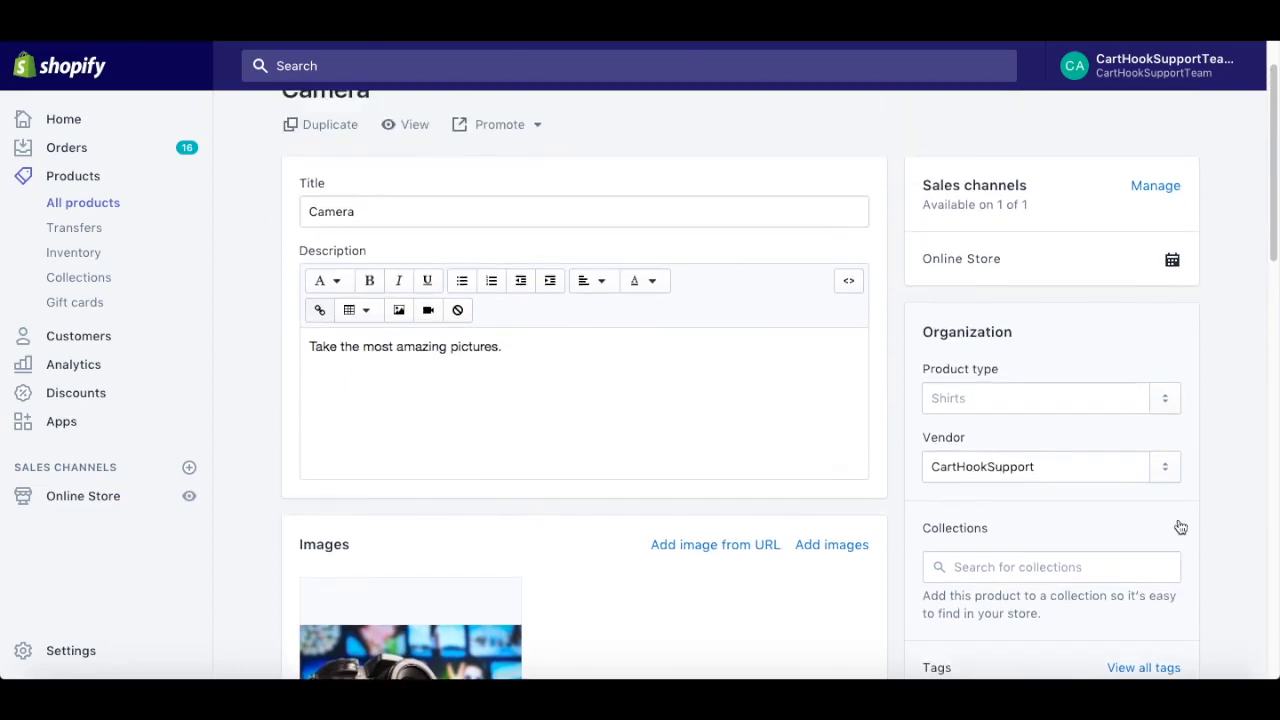
- Test-checkout two Cameras ($259.98) from the storefront, then return to the CartHook funnel
click(414, 131)
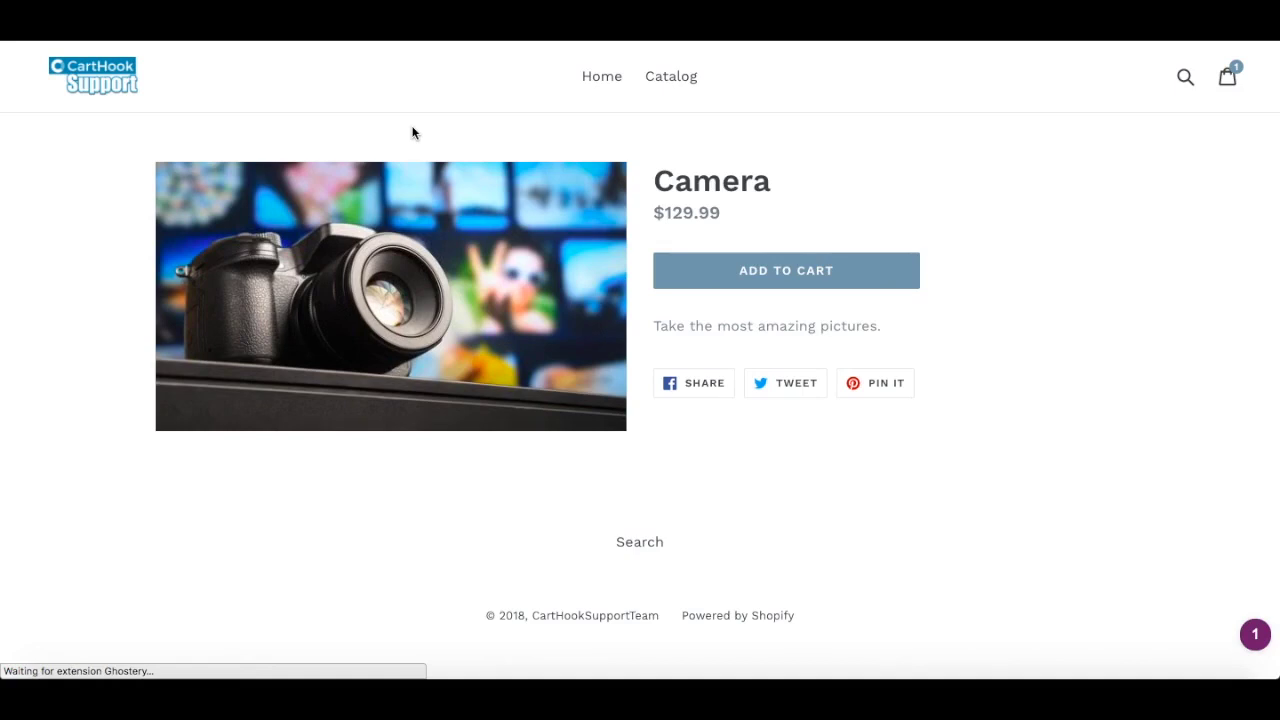
click(797, 282)
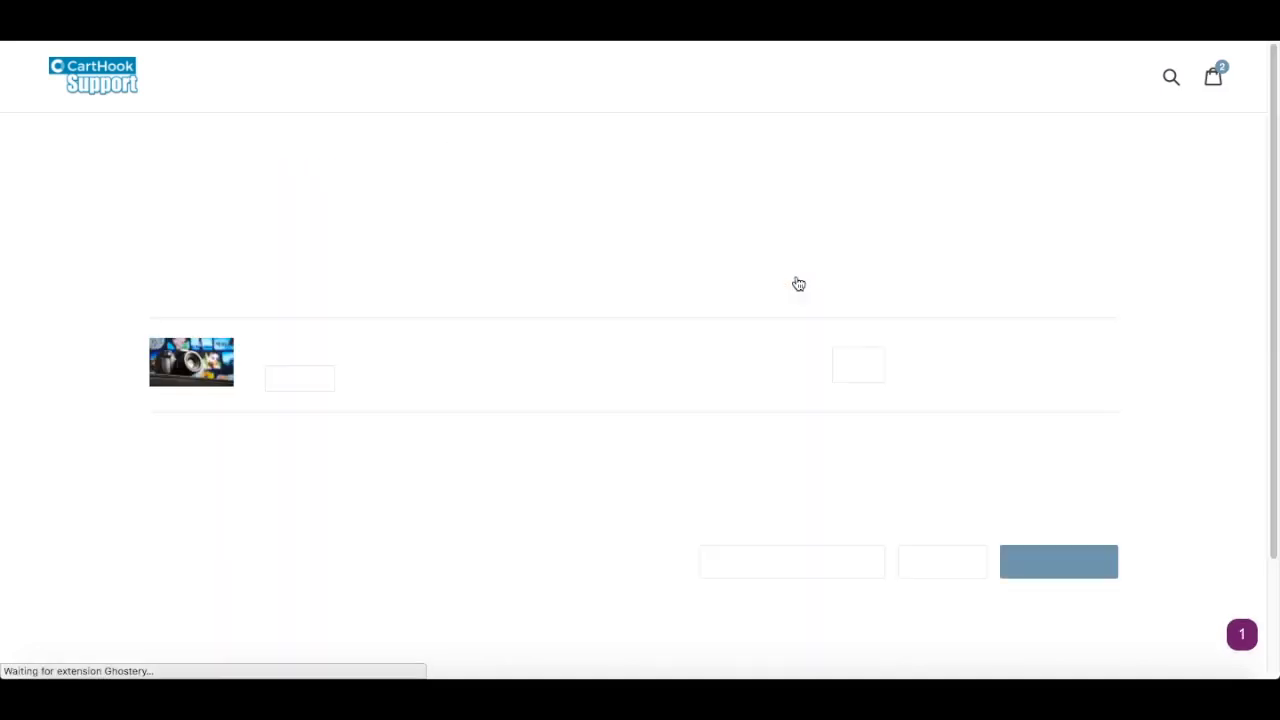
click(1048, 580)
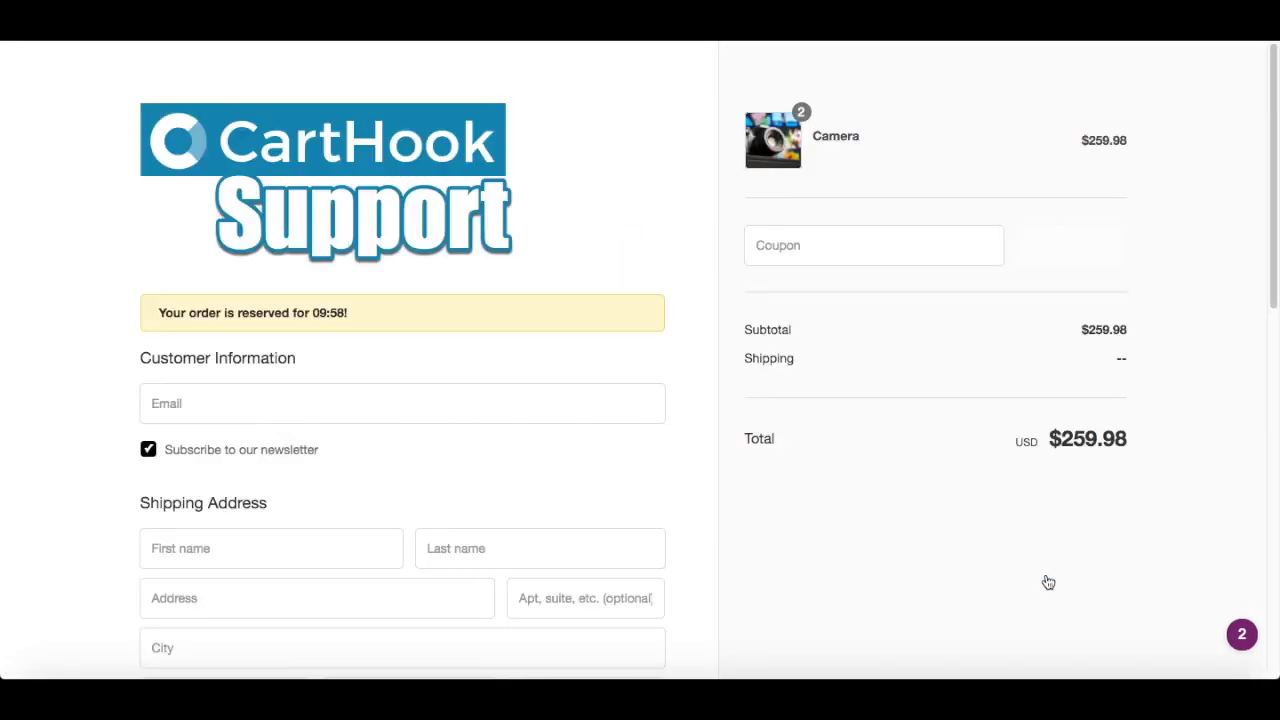
click(397, 49)
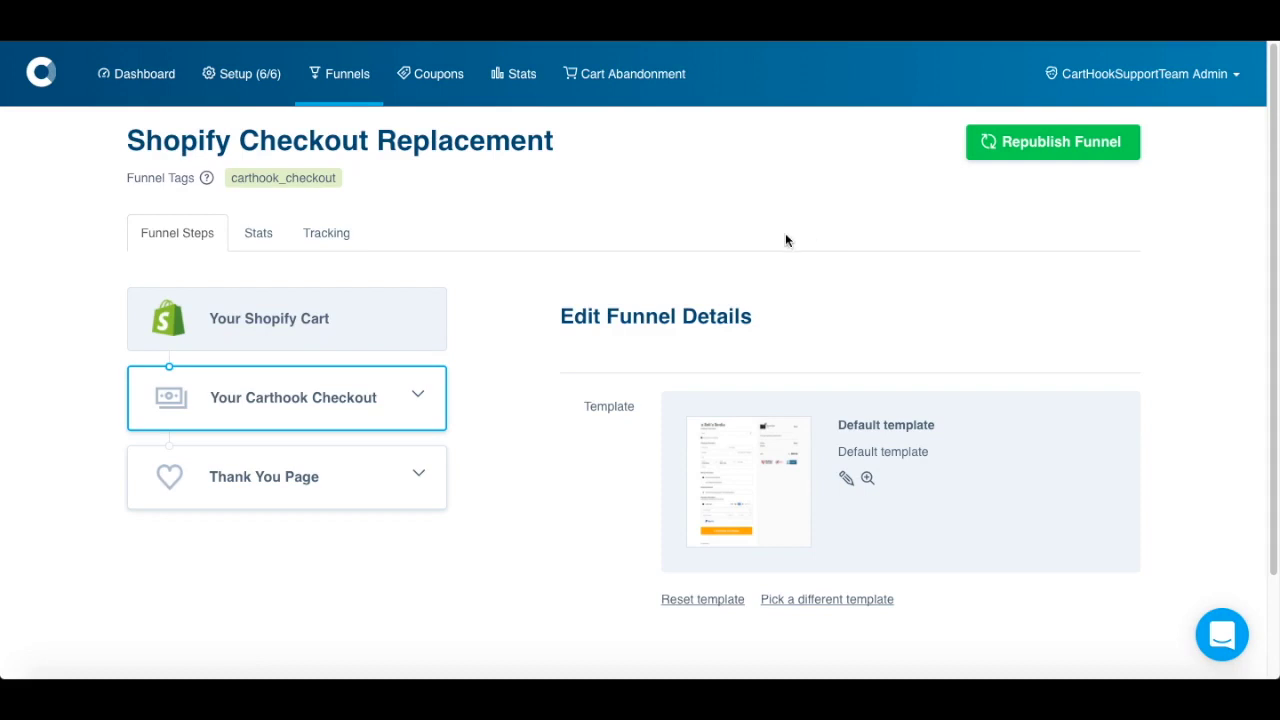
- Create a new Shopify funnel with the Shopify tag carthook_walkthrough
click(341, 80)
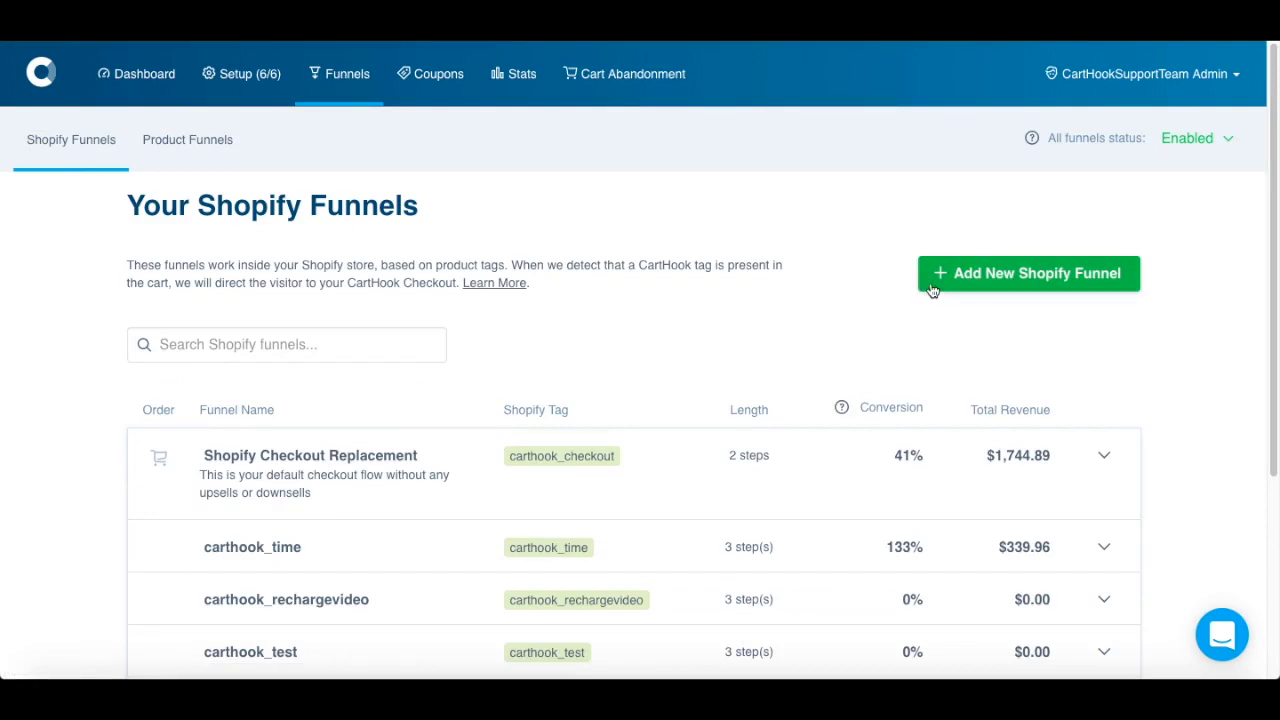
click(932, 287)
click(777, 188)
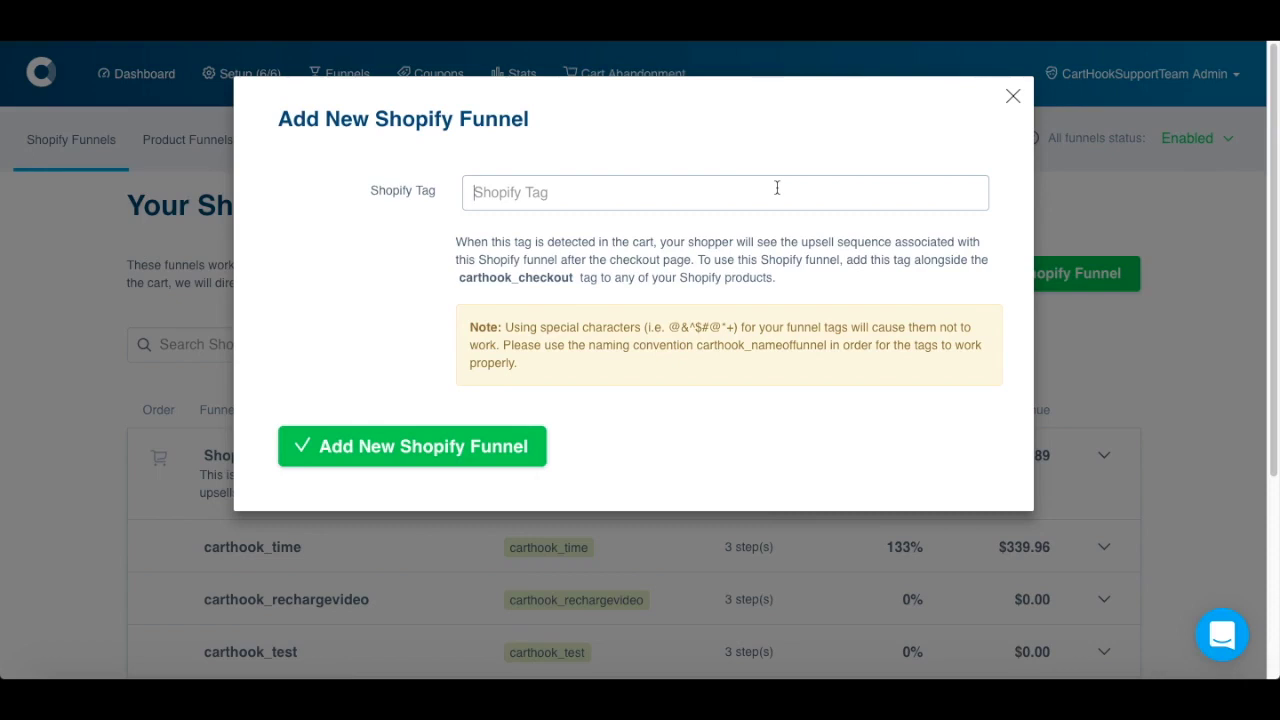
text(carthook_walkthr)
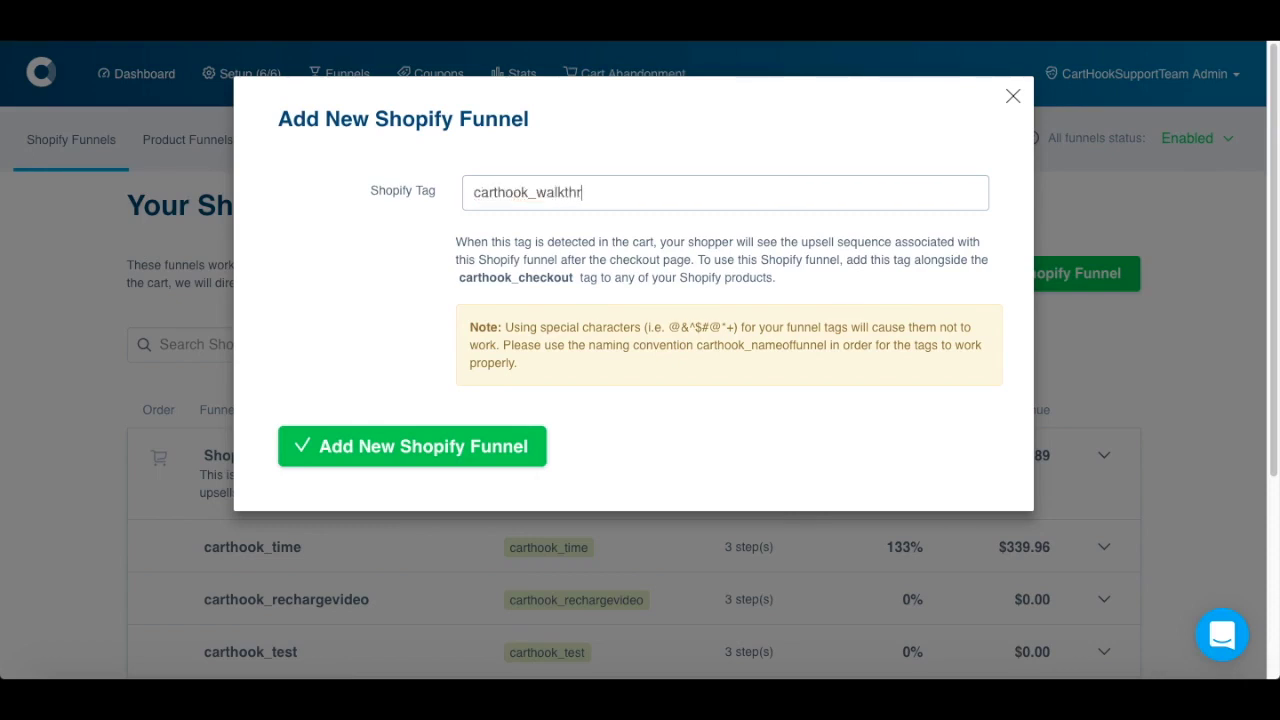
text(ough)
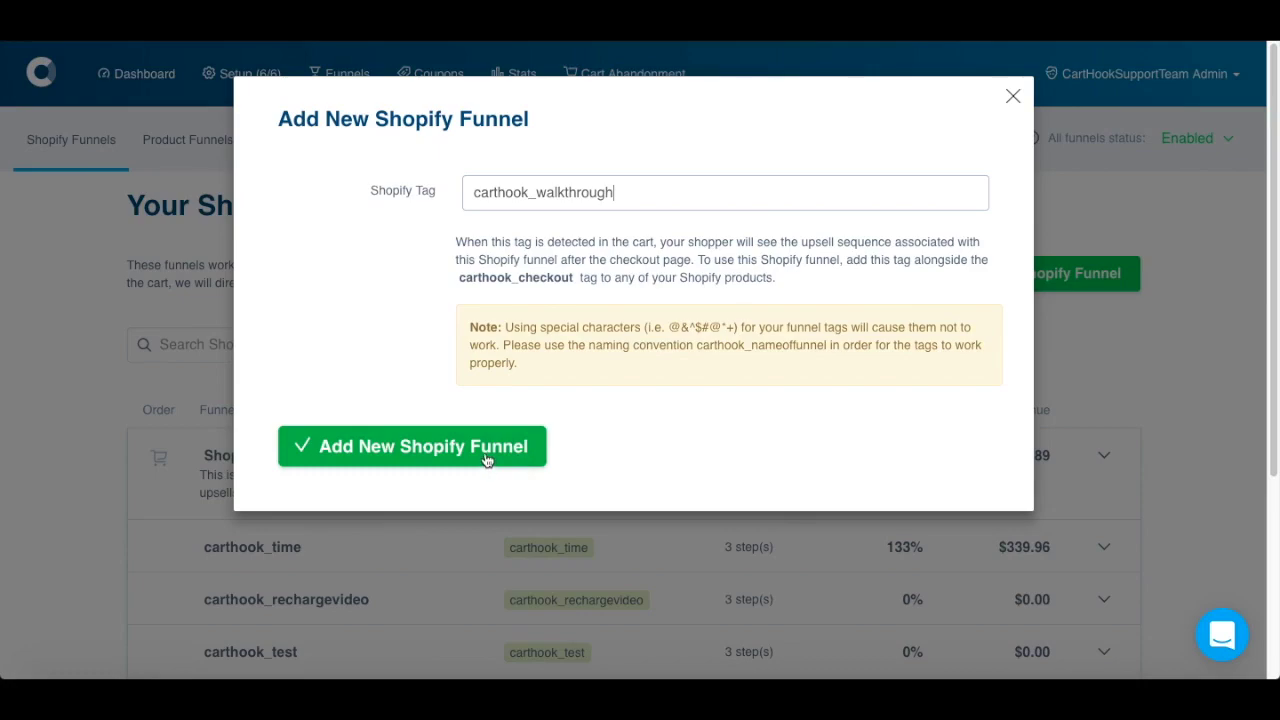
click(487, 459)
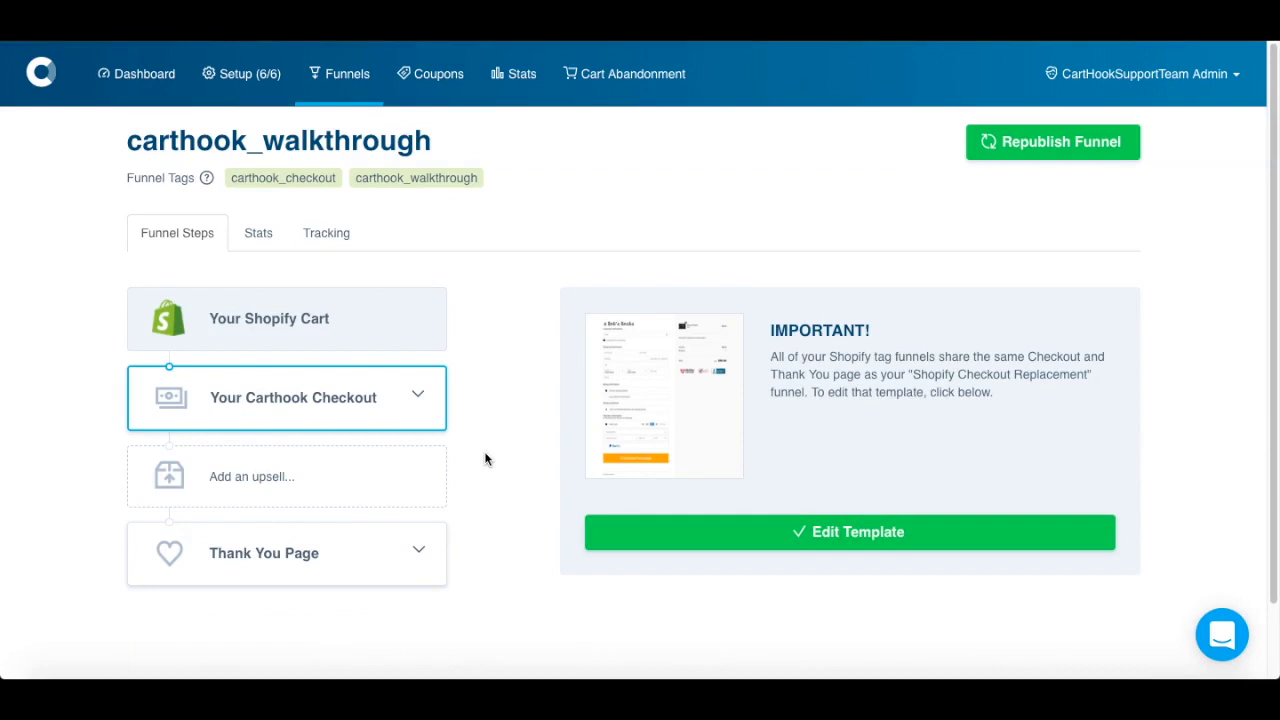
- Add an upsell step after checkout and set its product to Lollies - 12 pack
click(366, 483)
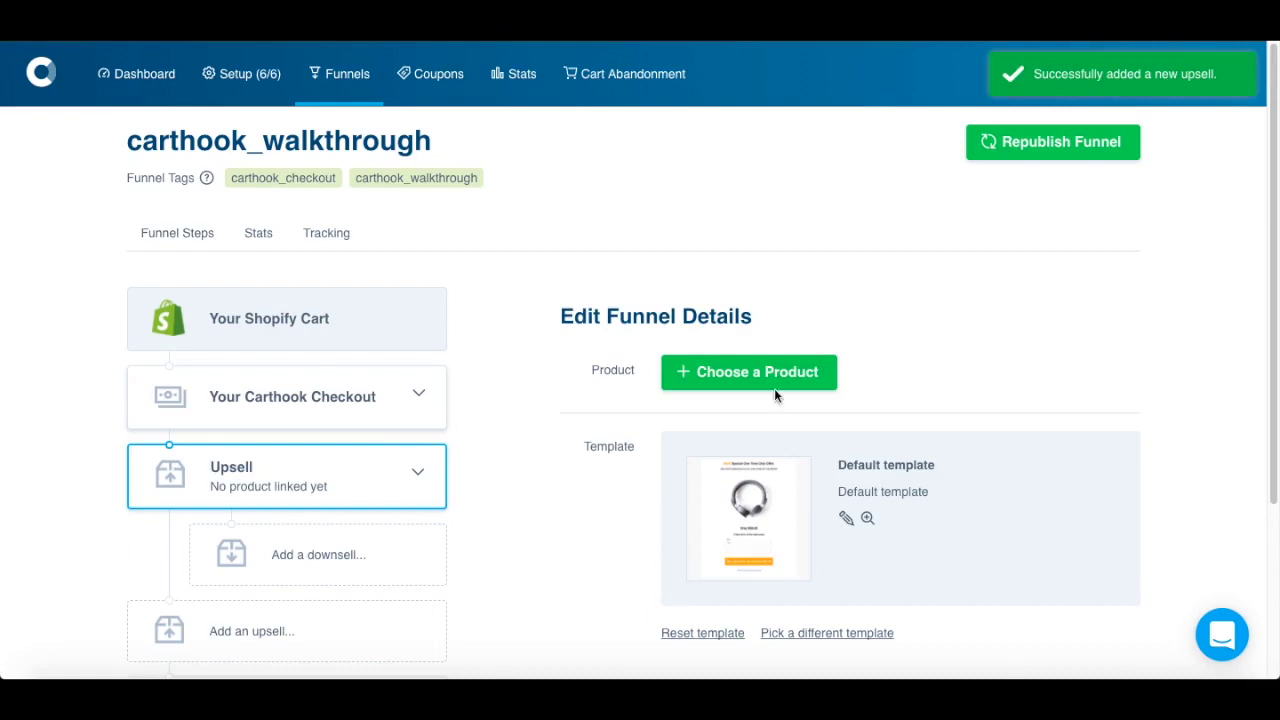
click(815, 371)
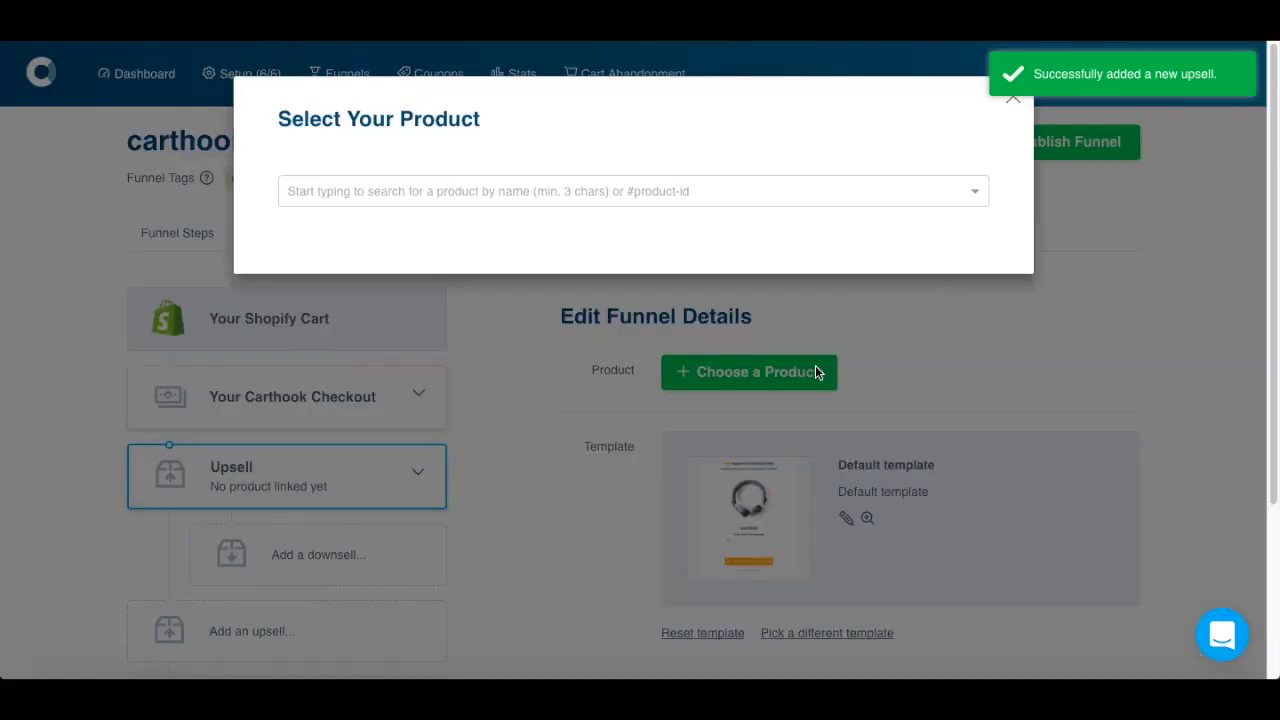
click(783, 189)
text(lollies)
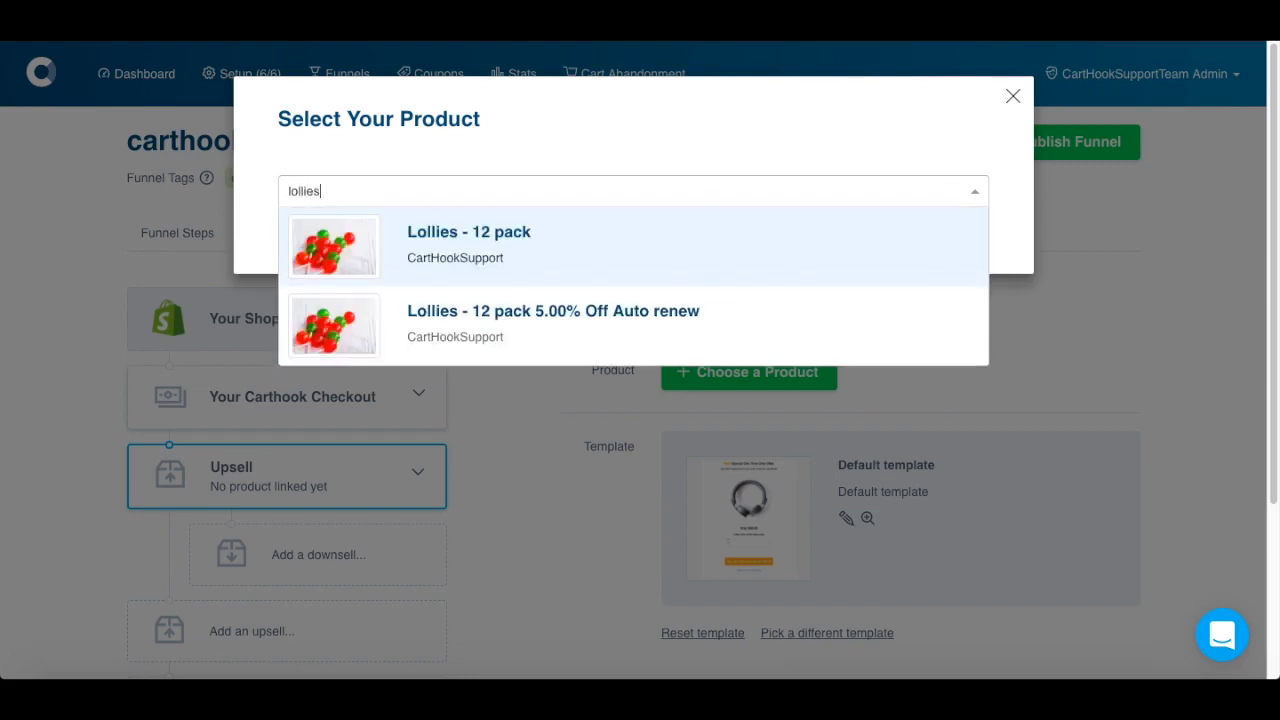
click(614, 280)
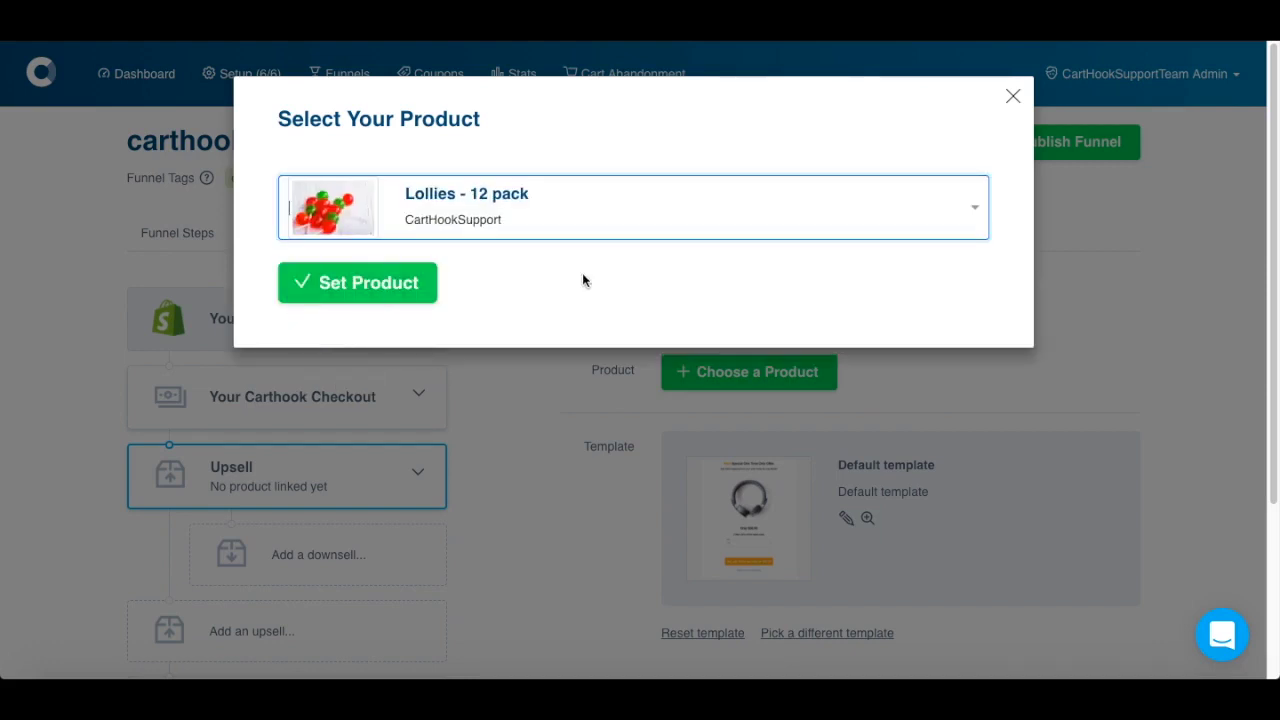
click(406, 282)
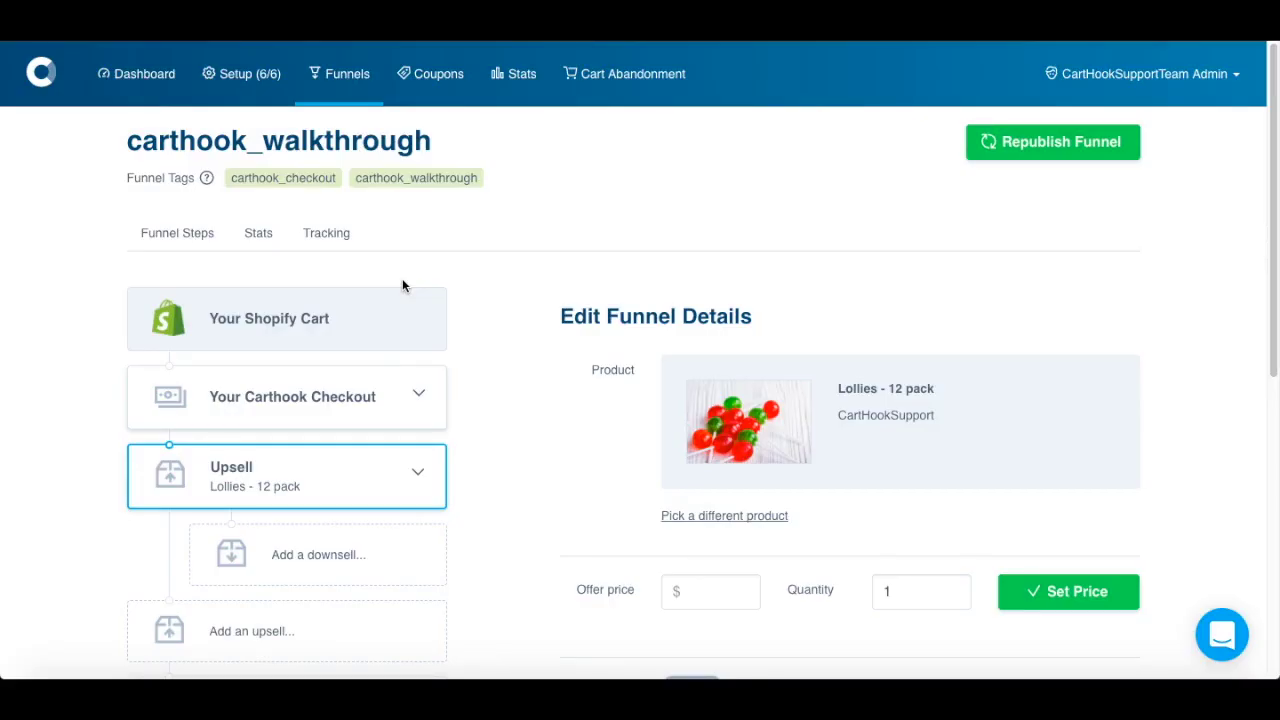
scroll(403, 285, down, 4)
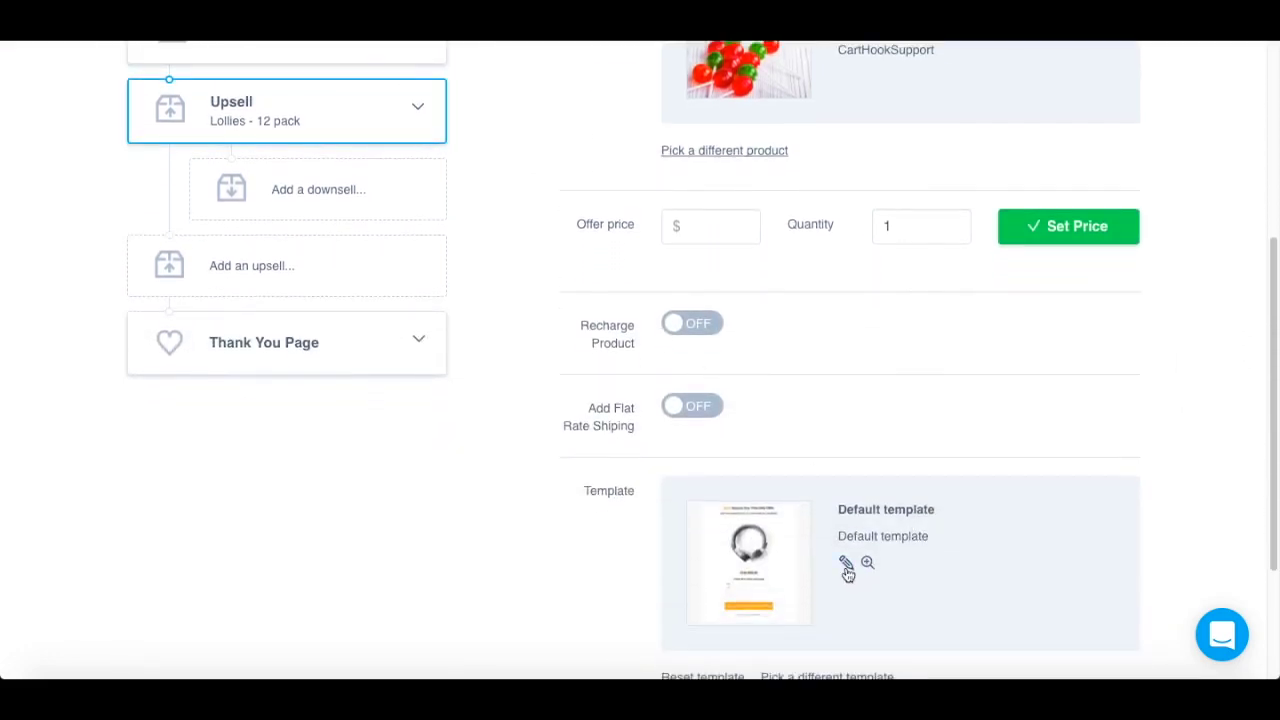
click(846, 566)
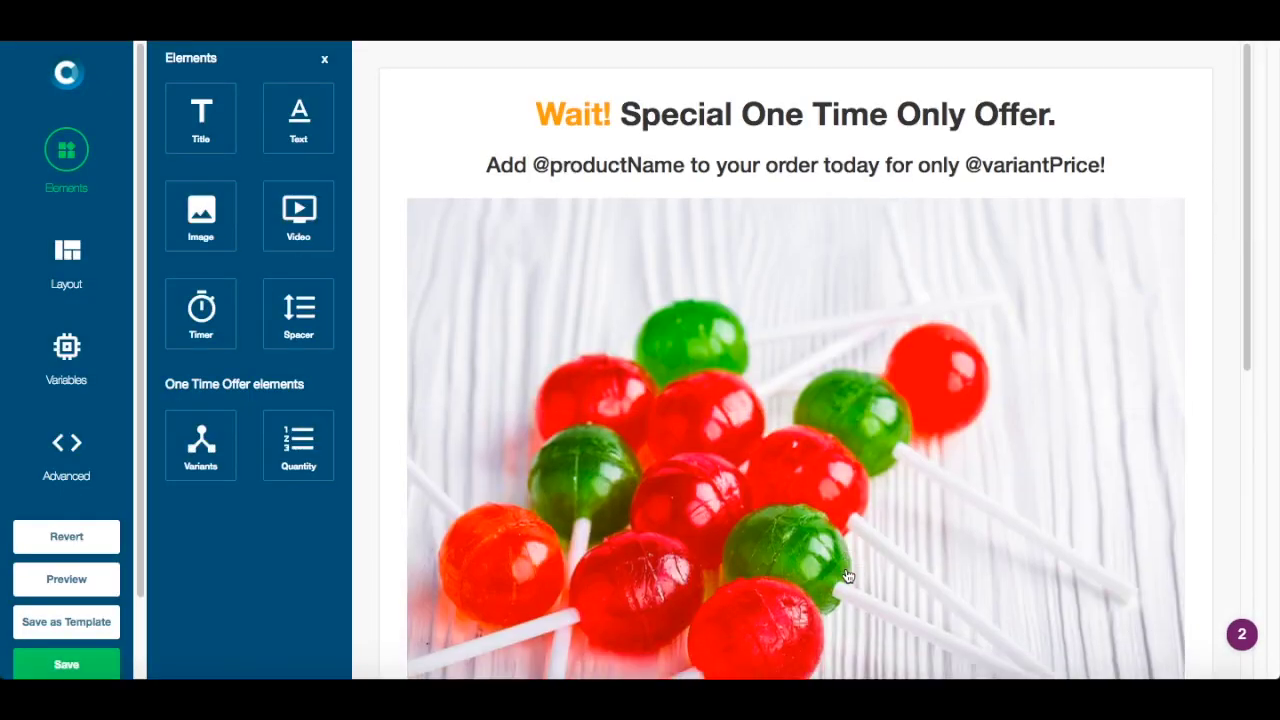
scroll(846, 600, down, 6)
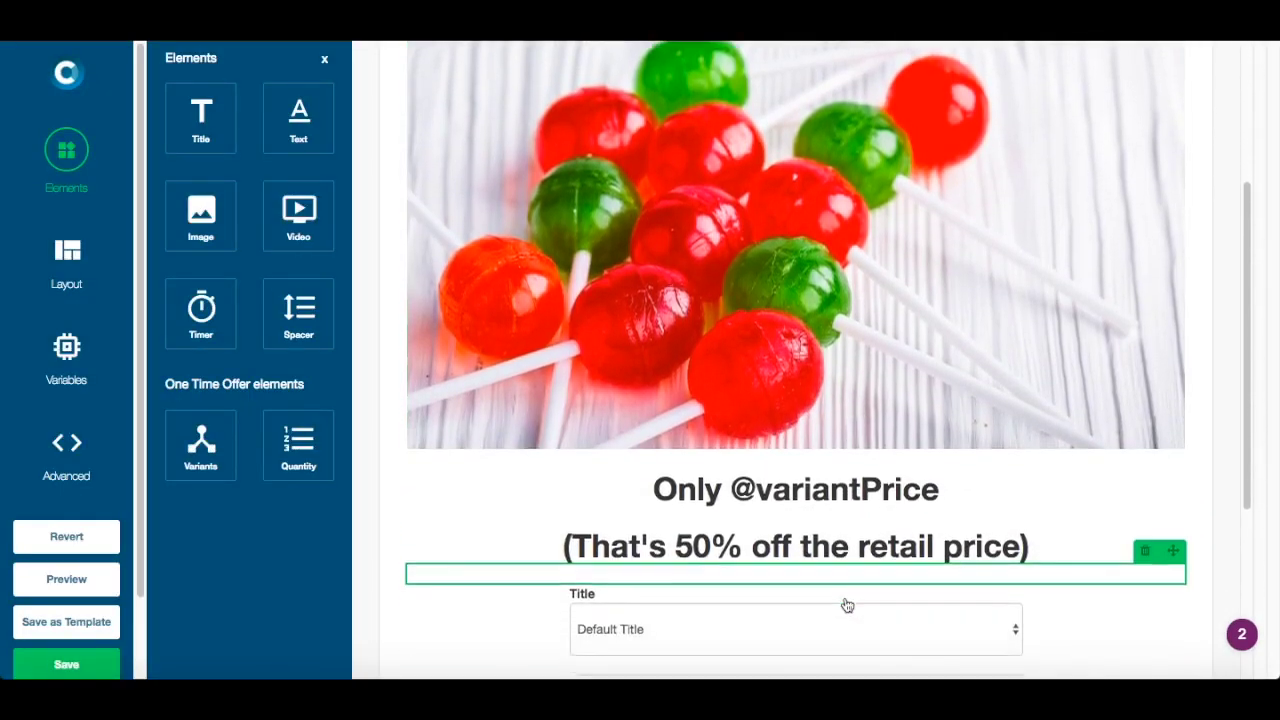
scroll(846, 605, down, 4)
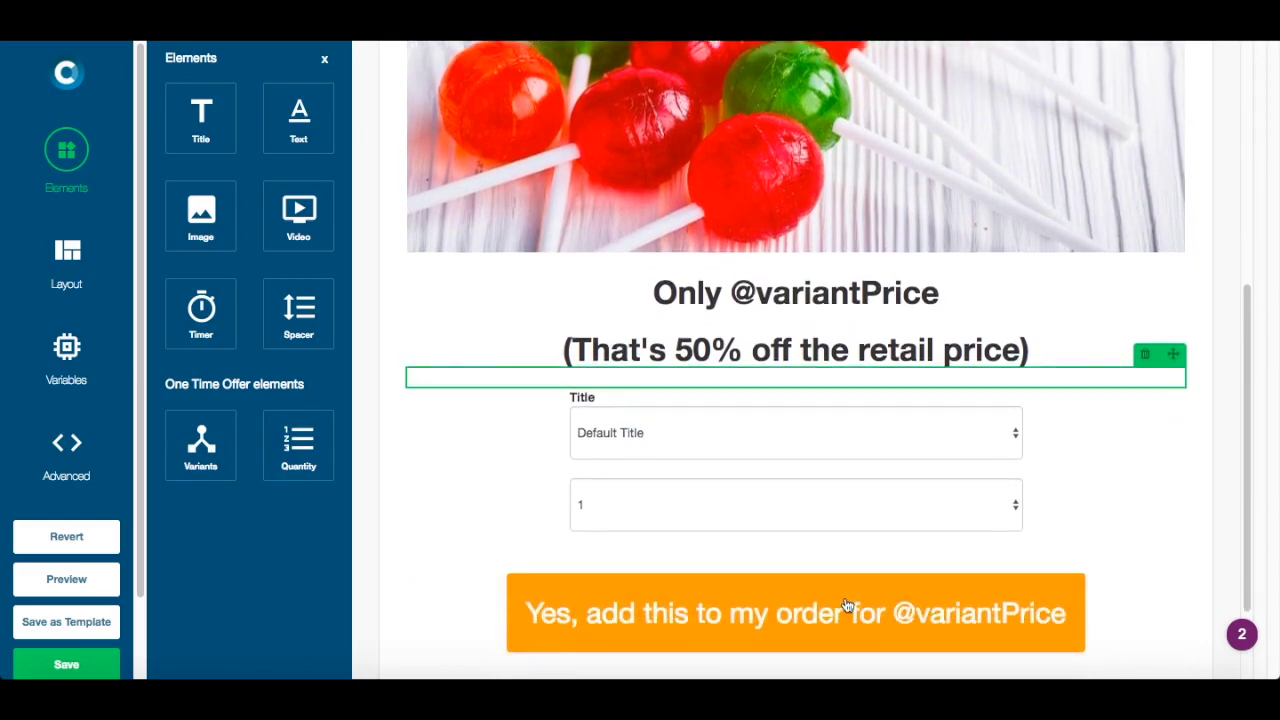
scroll(96, 570, down, 2)
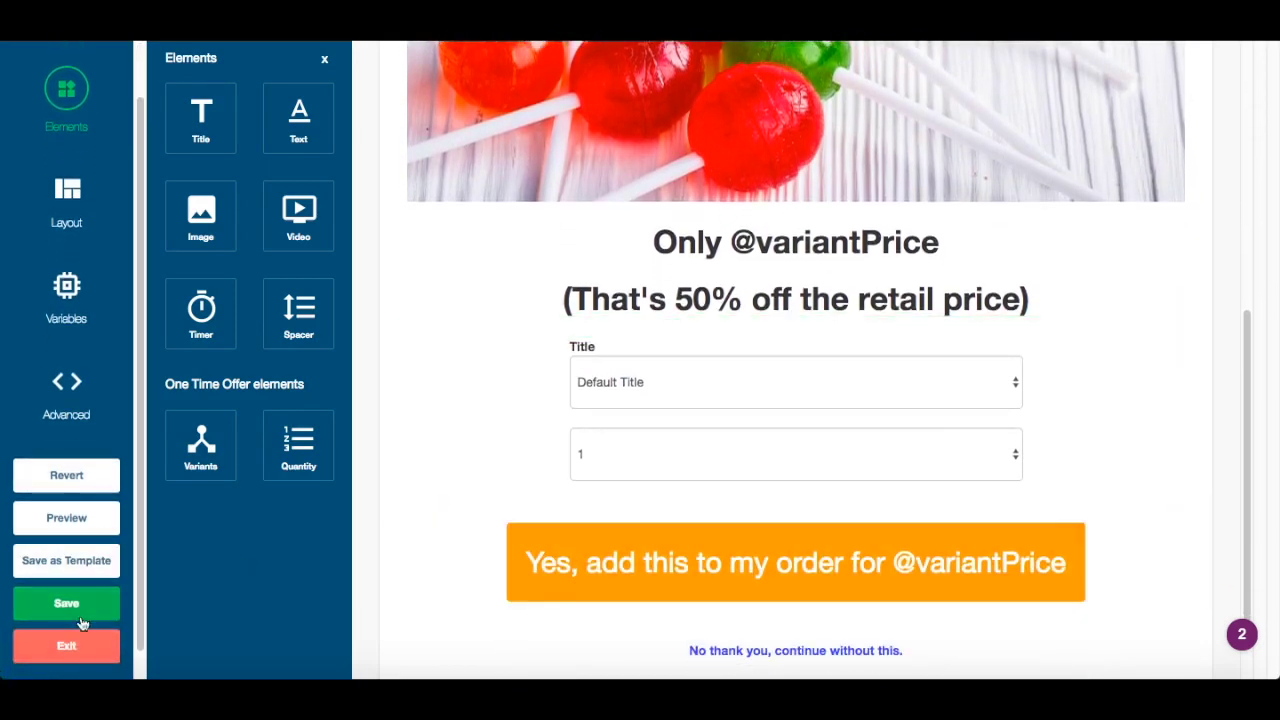
click(70, 649)
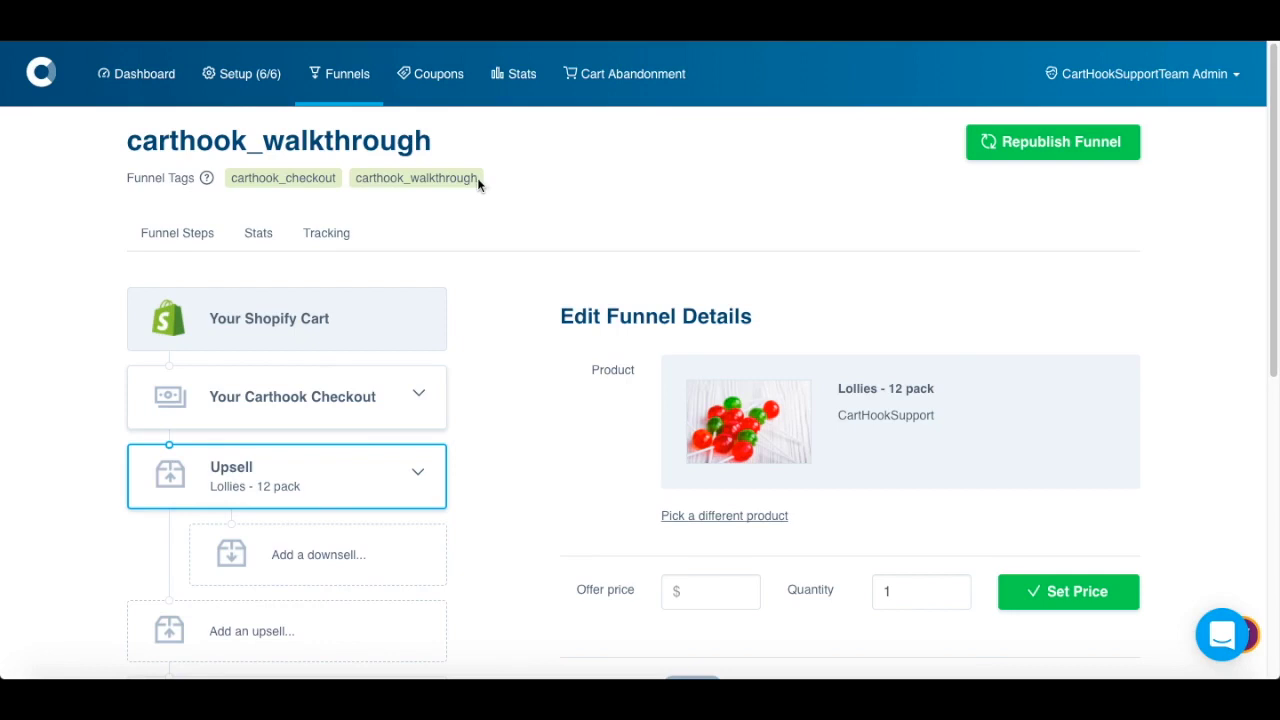
- Copy the funnel tag, add carthook_walkthrough to the Camera product's tags, and save it
drag(477, 177, 351, 178)
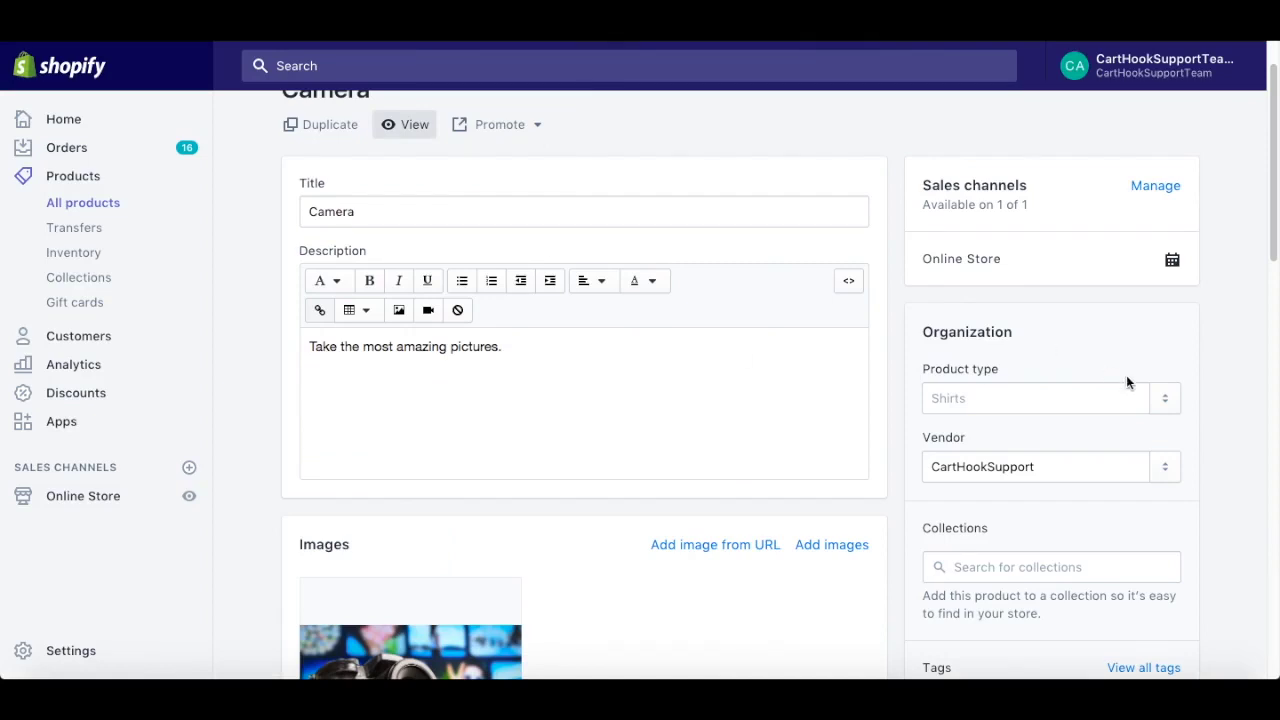
scroll(1126, 377, down, 3)
click(1034, 476)
text(carthook_walkthrough)
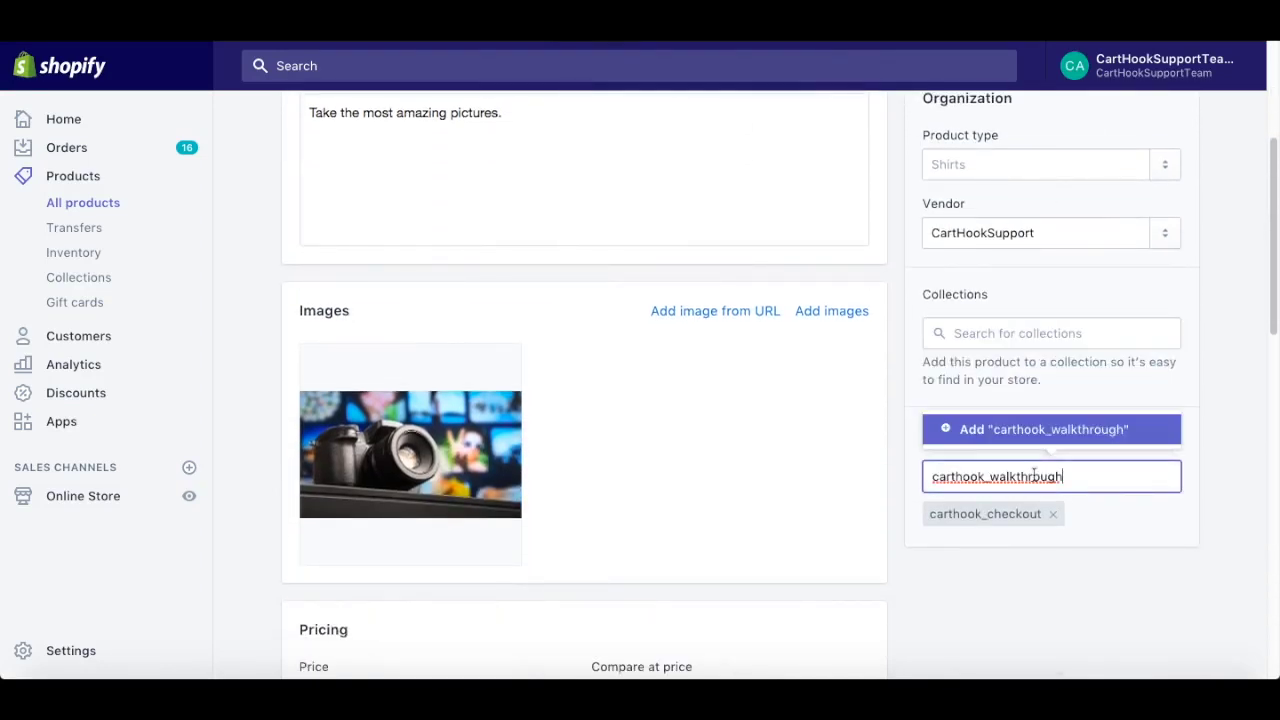
click(1073, 438)
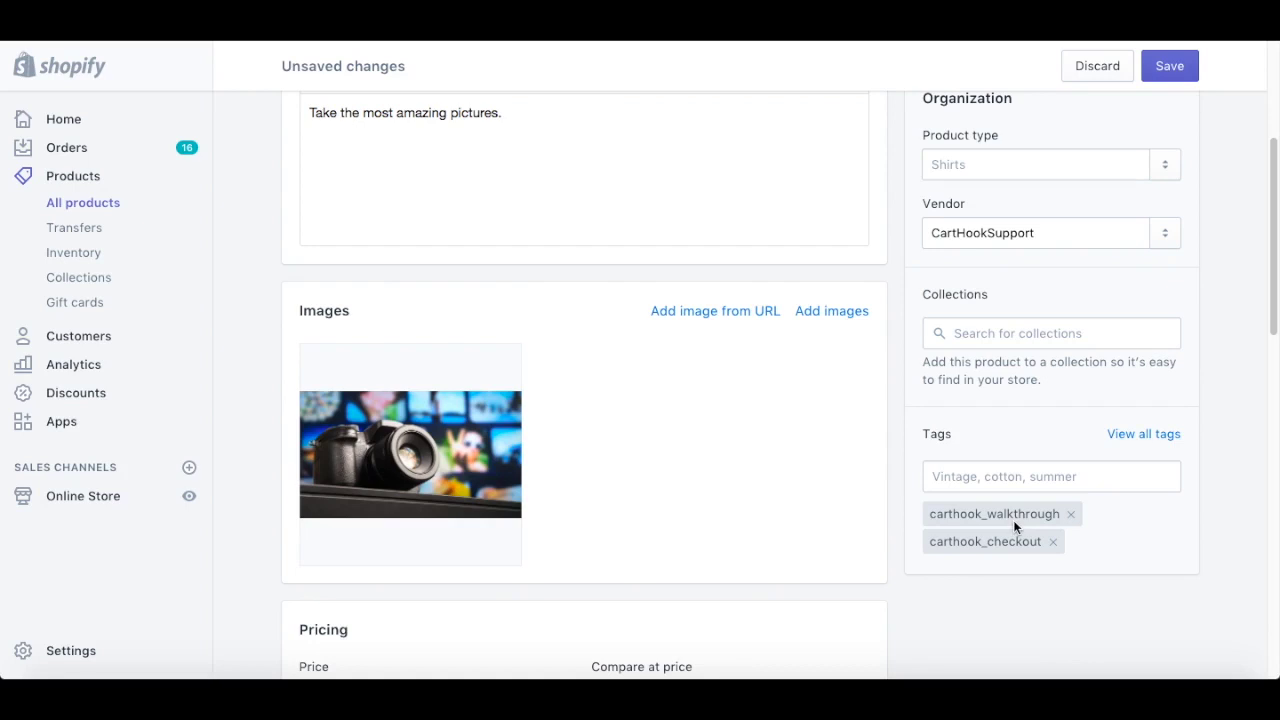
click(1183, 78)
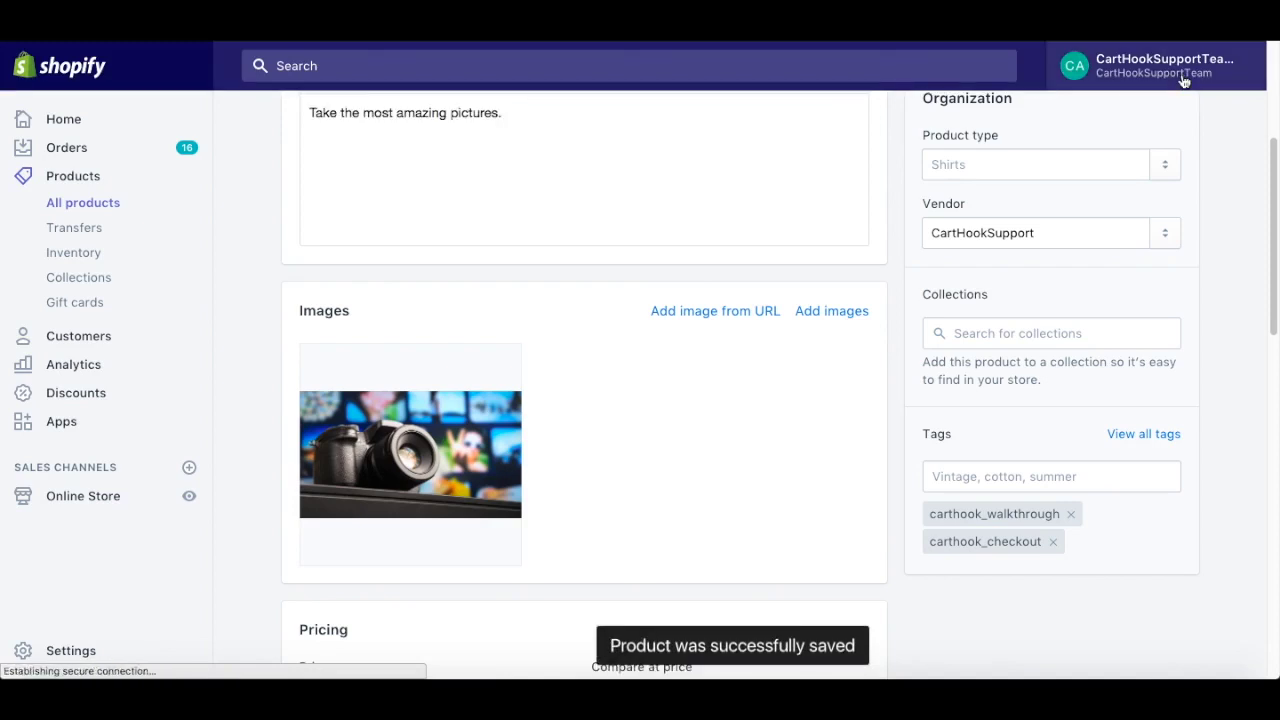
scroll(760, 291, up, 5)
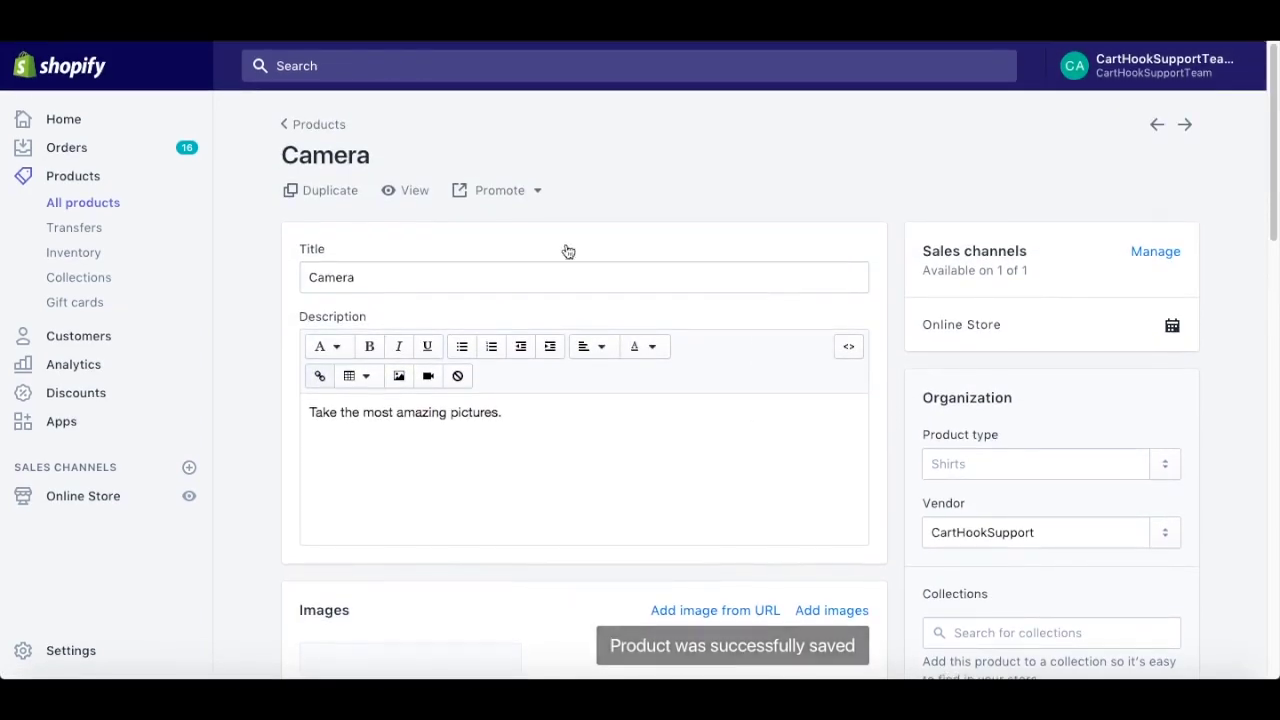
- Add the Camera to the storefront cart and proceed to checkout
click(414, 192)
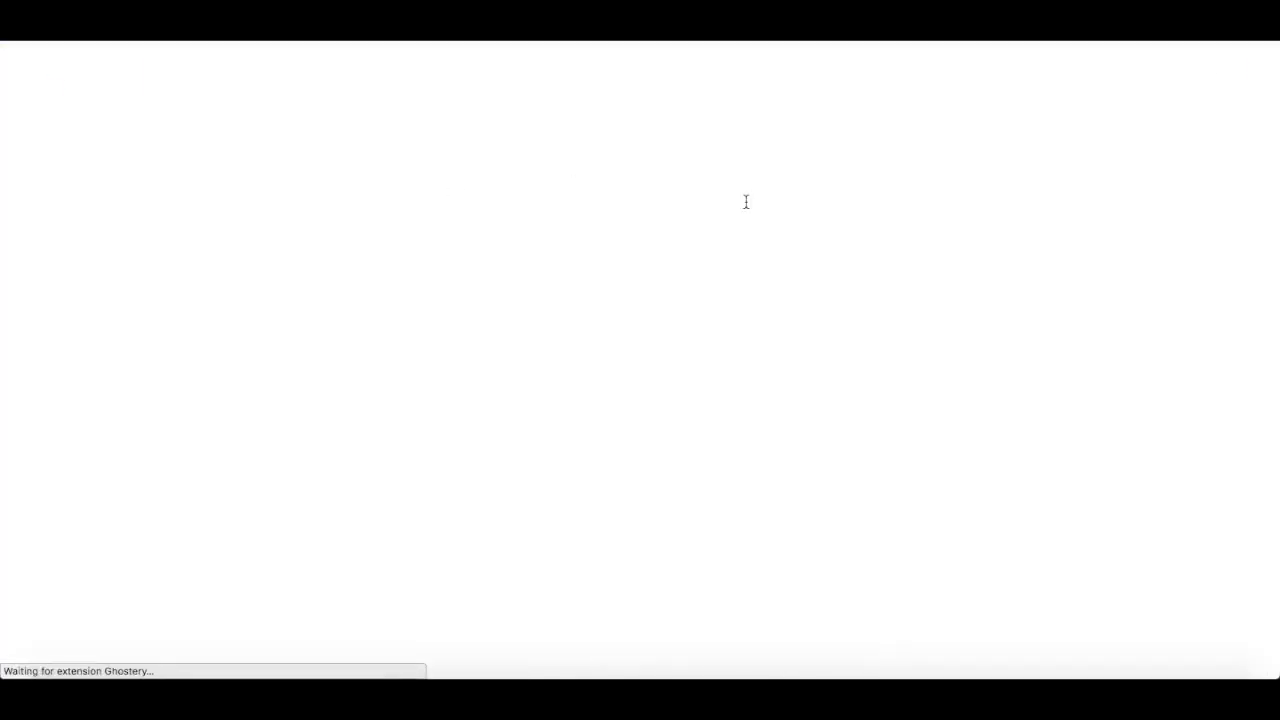
click(811, 270)
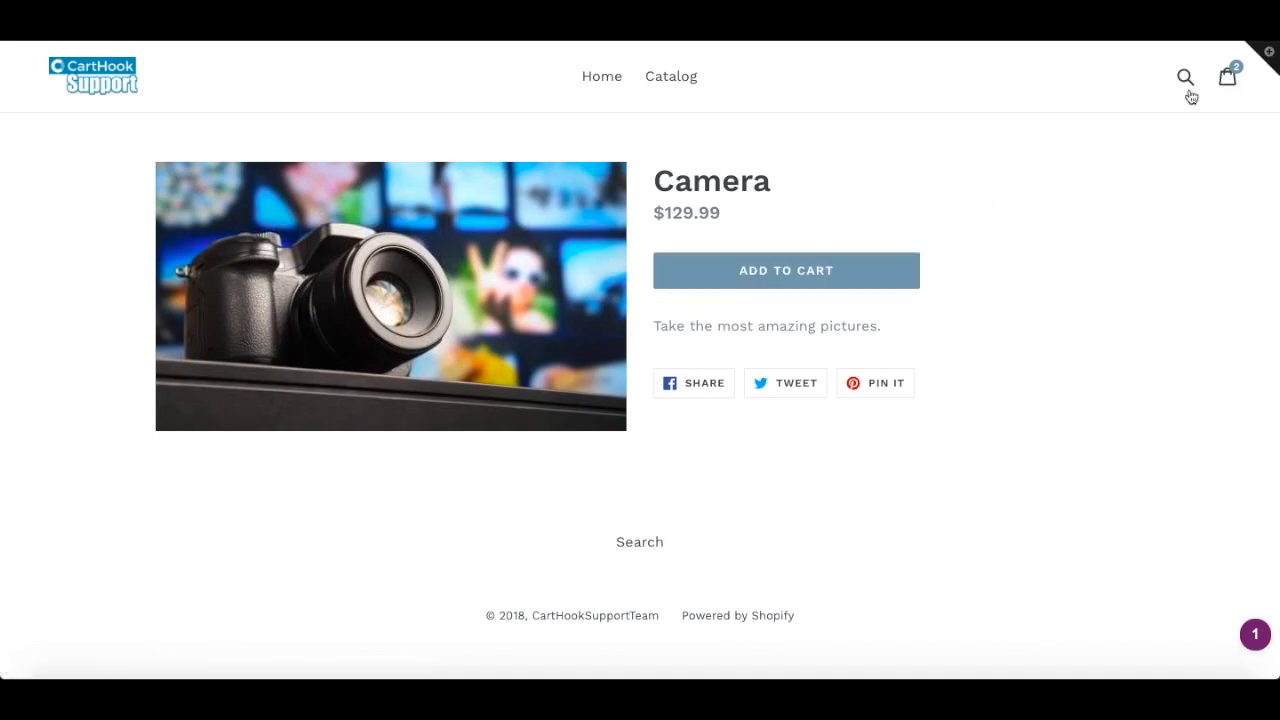
click(1222, 82)
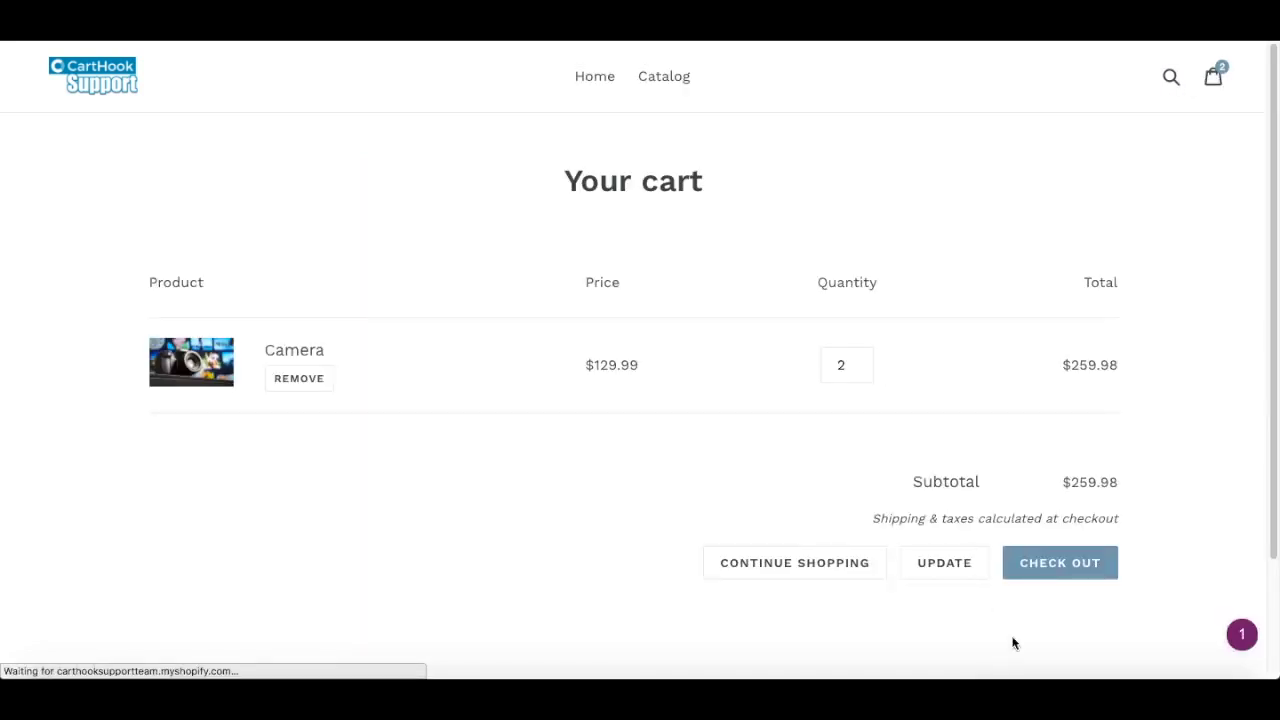
click(1060, 572)
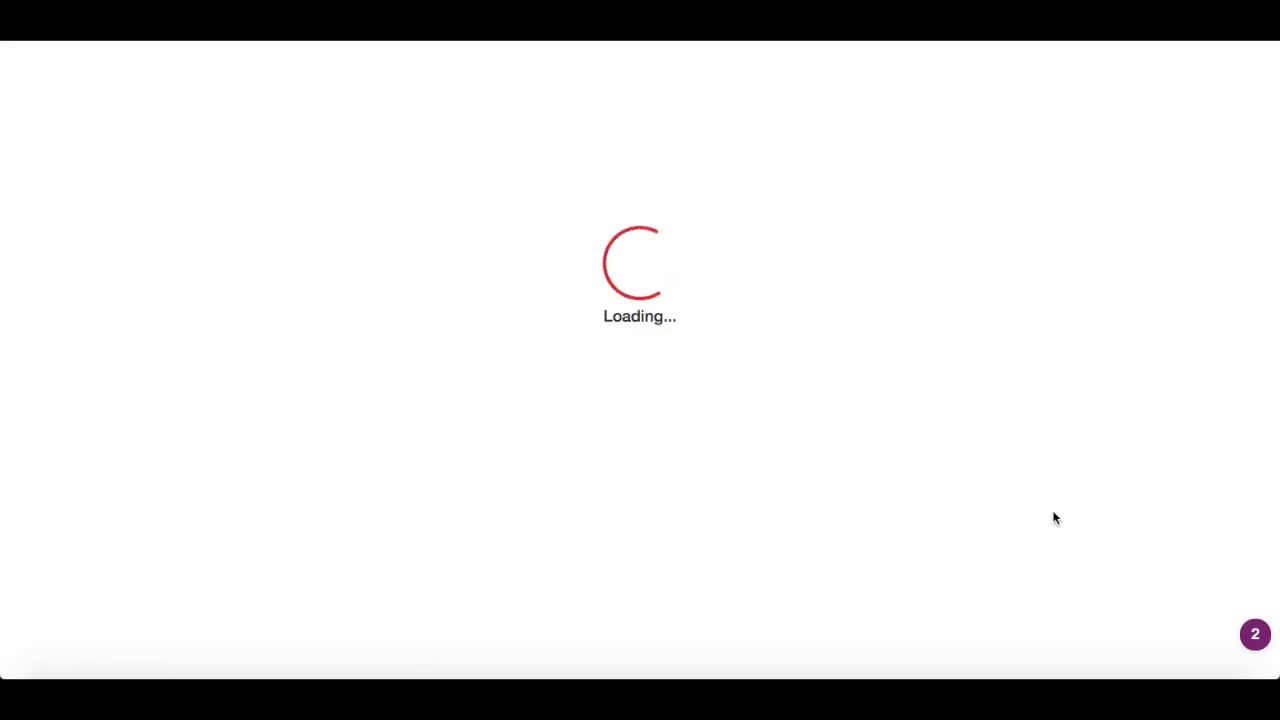
- Enter the customer's e-mail address, first name and last name at checkout
click(483, 411)
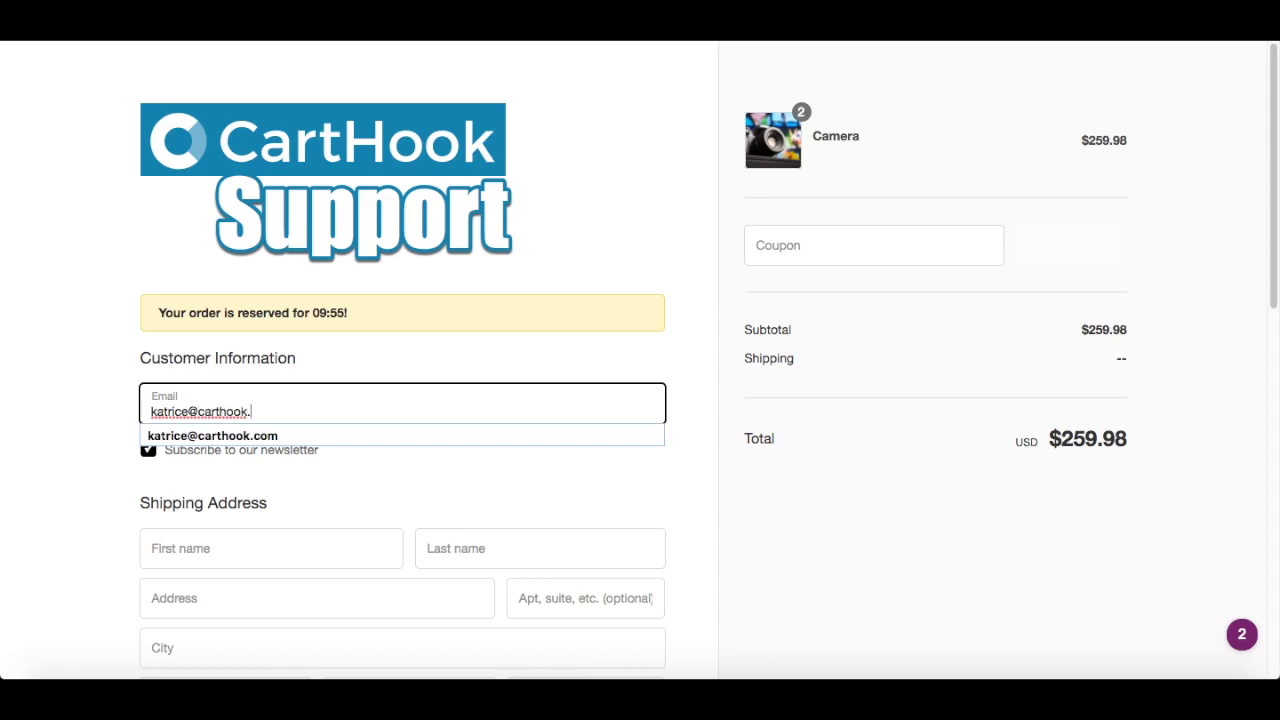
key(Tab)
key(Tab)
- Fill in the customer's shipping street, city, state and zip code
key(Tab)
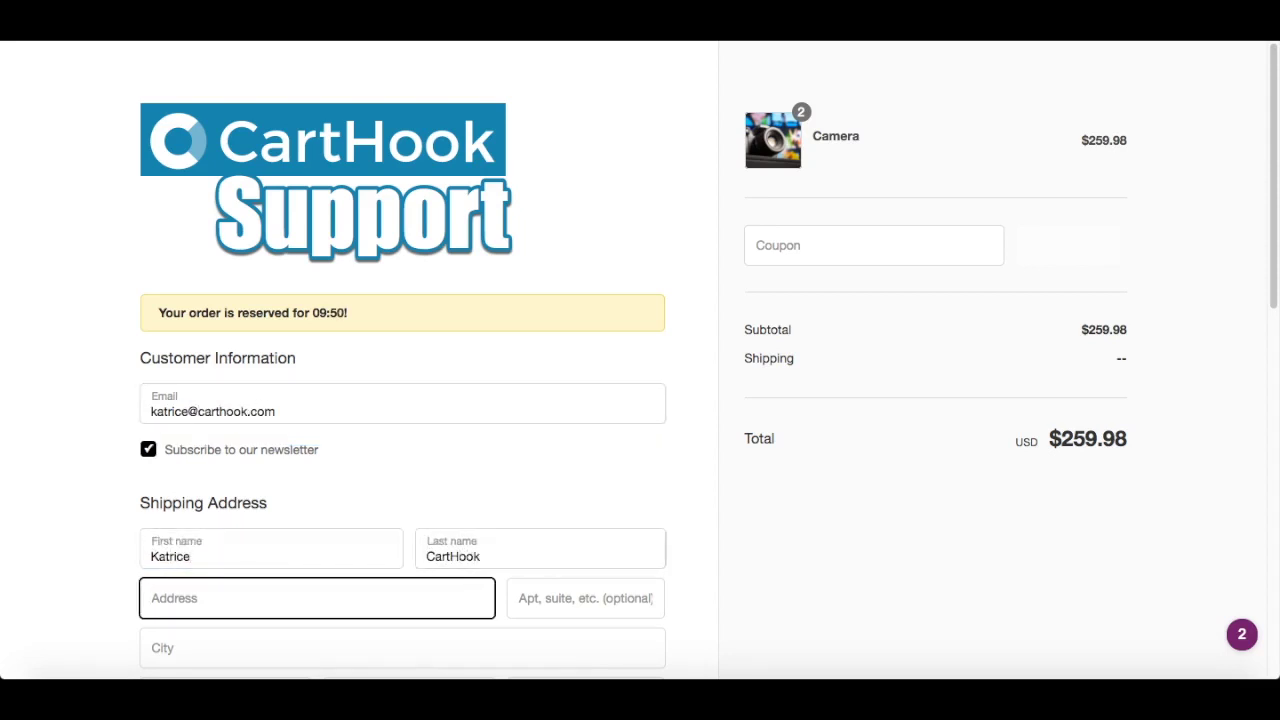
key(Return)
text(Portland)
key(Tab)
key(Tab)
text(or)
key(Tab)
text(97209)
- Choose Cash On Delivery as payment and complete the test purchase
scroll(390, 488, down, 5)
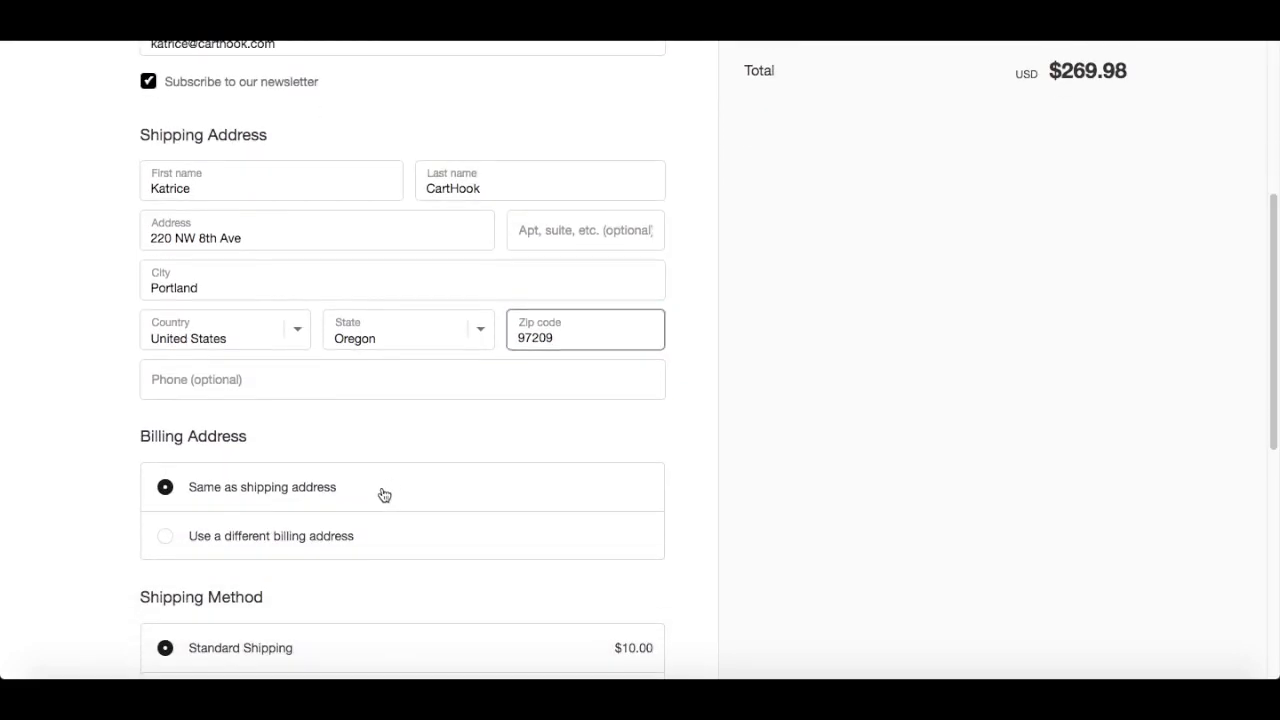
scroll(385, 492, down, 3)
scroll(384, 494, down, 6)
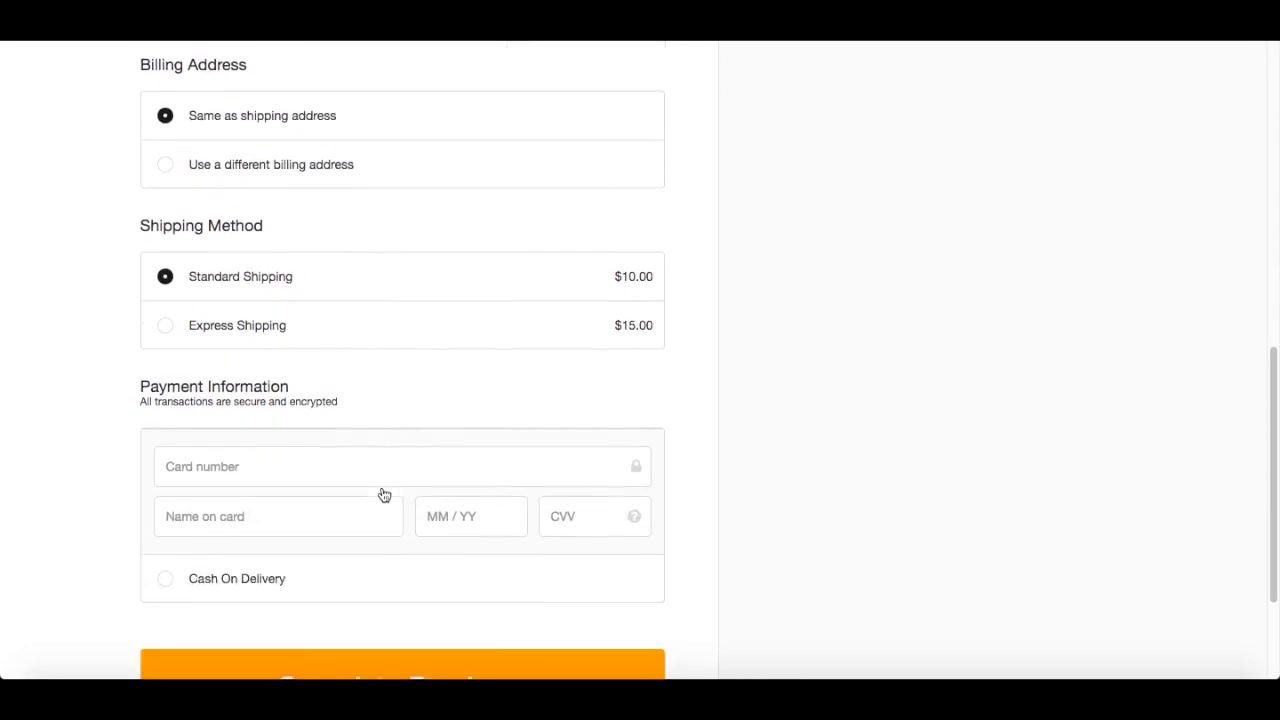
click(354, 432)
click(347, 527)
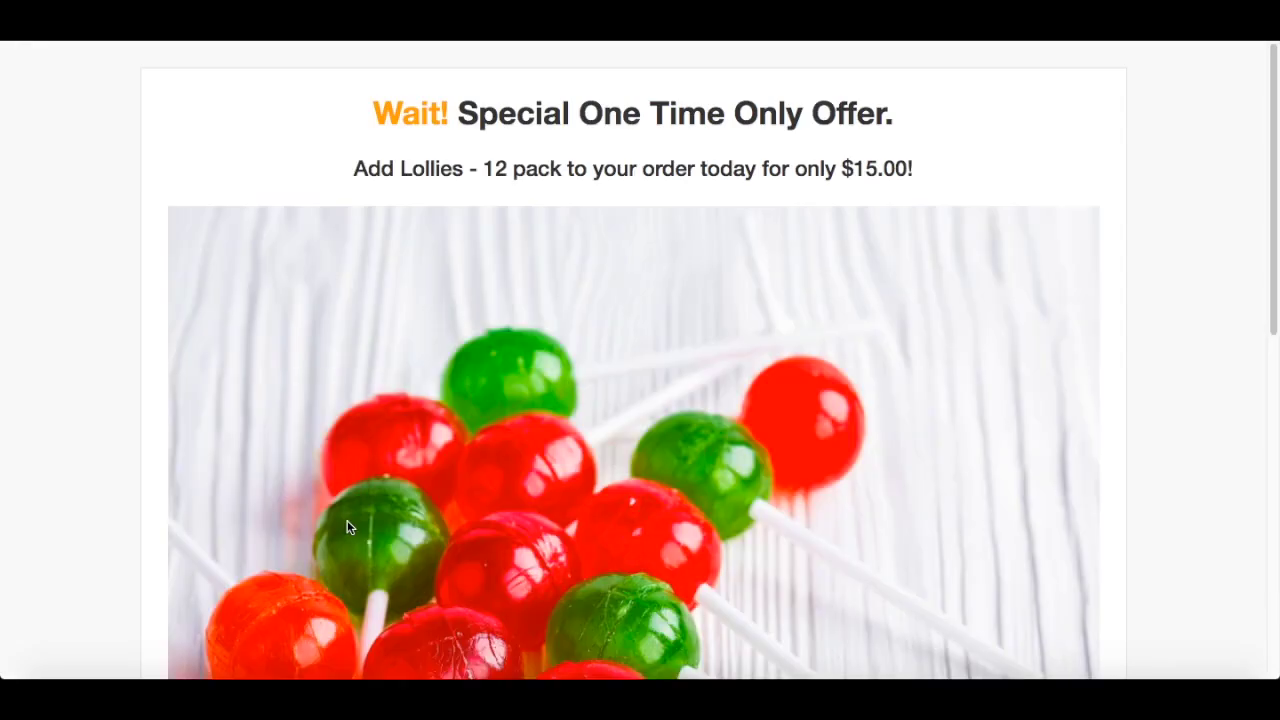
- Accept the one-time Lollies - 12 pack offer with 'Yes, add this to my order'
scroll(347, 527, down, 5)
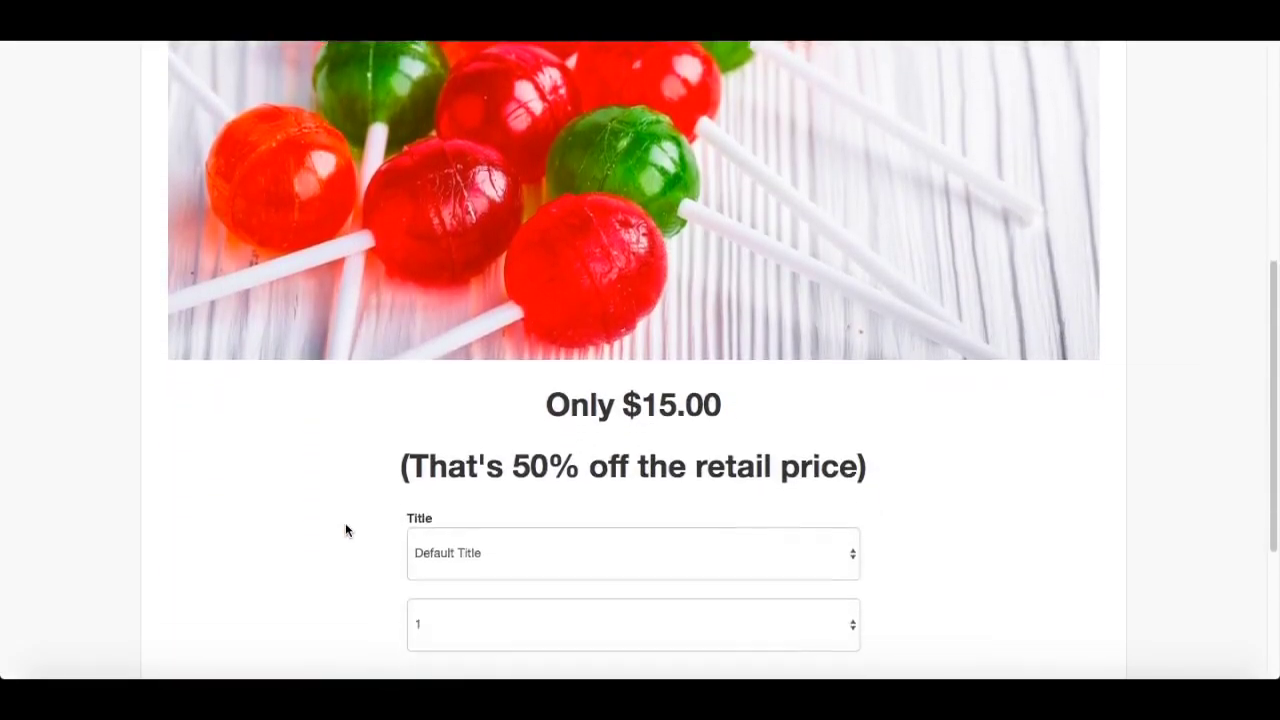
scroll(345, 525, down, 3)
click(468, 558)
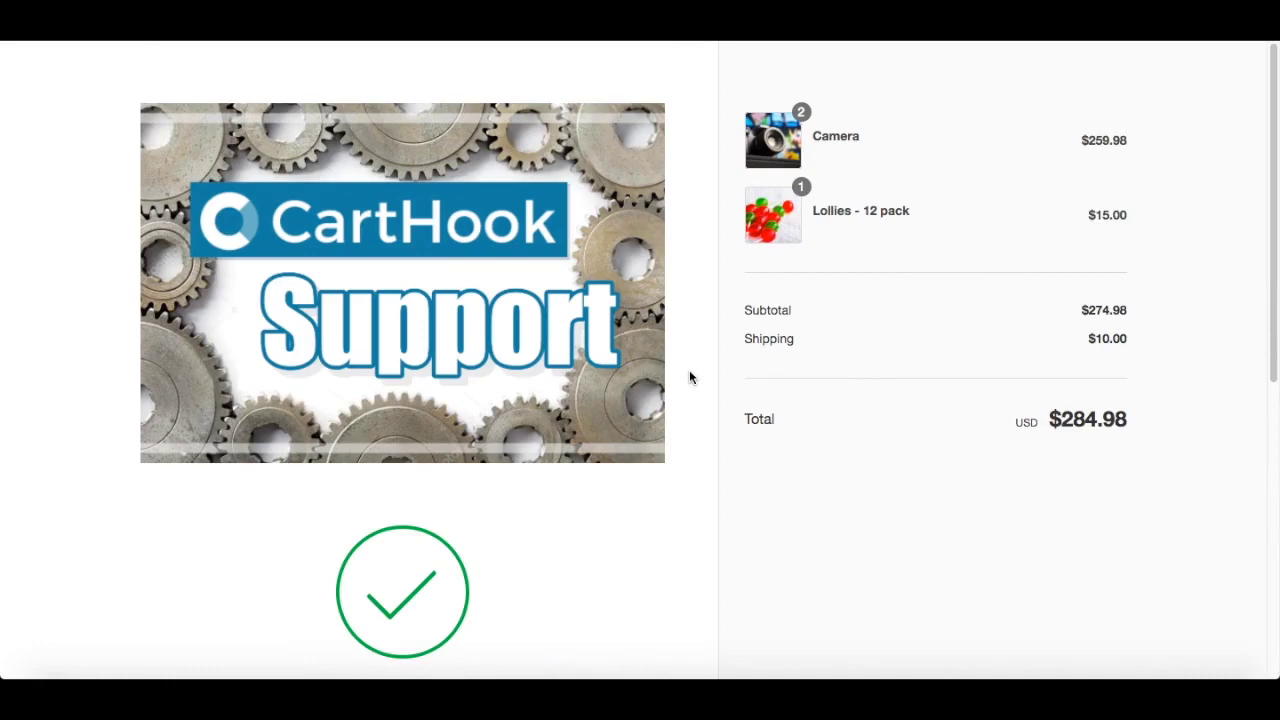
- Review the thank-you page showing two Cameras plus Lollies - 12 pack totalling $284.98
scroll(689, 377, down, 5)
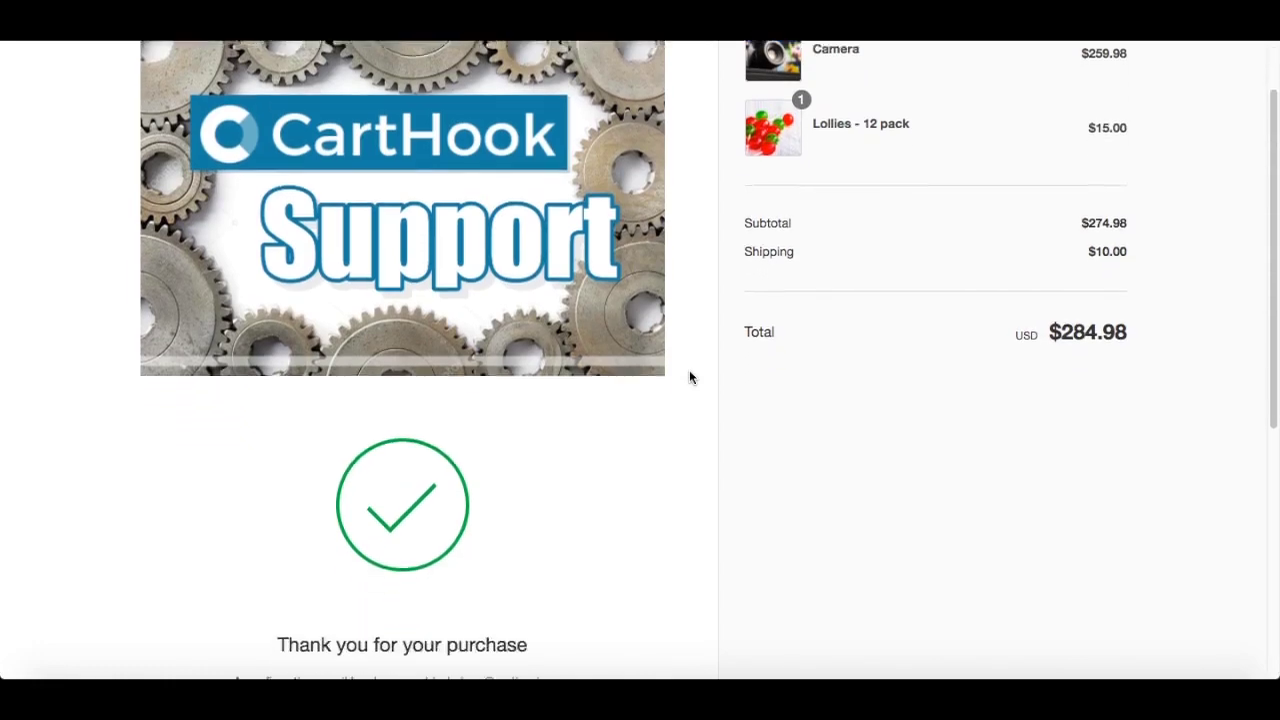
scroll(689, 377, down, 1)
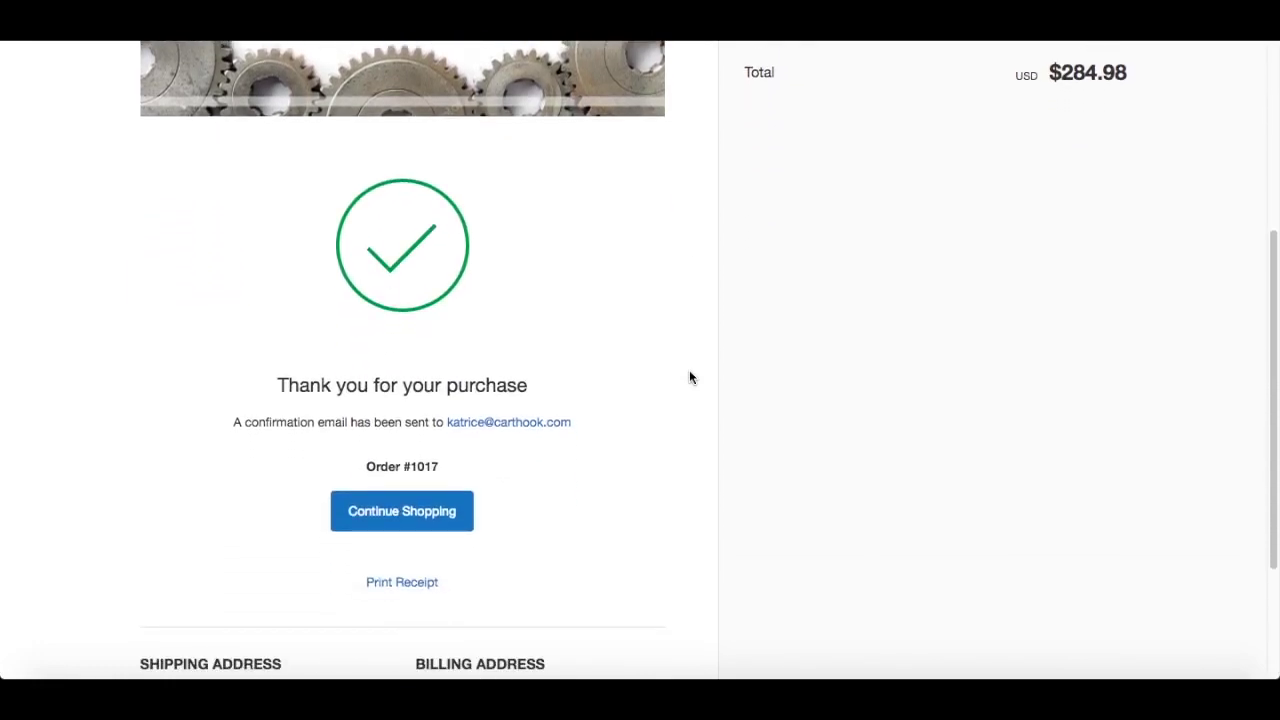
scroll(689, 377, up, 6)
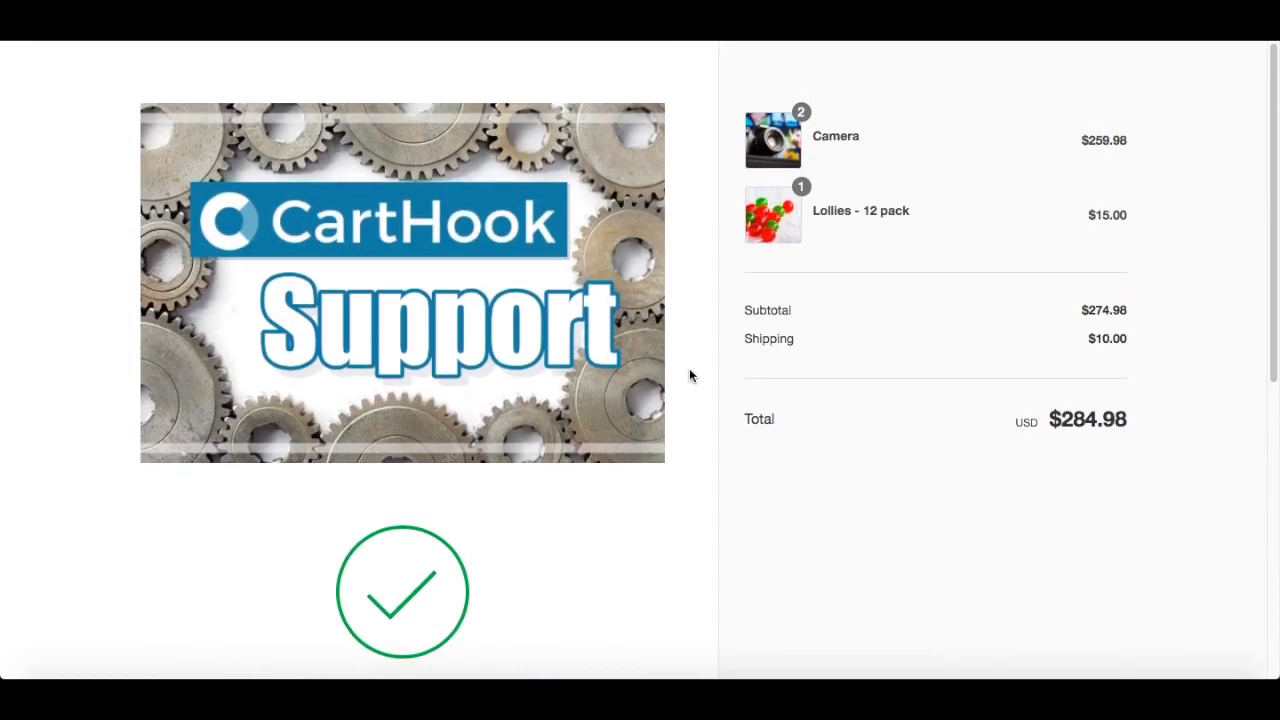